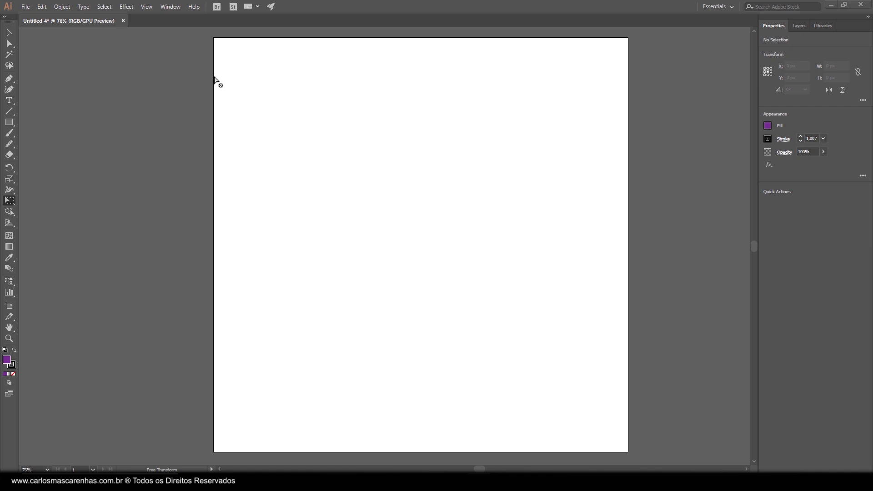
# Step: Show the Pathfinder panel and place it beside the artboard
pyautogui.click(171, 7)
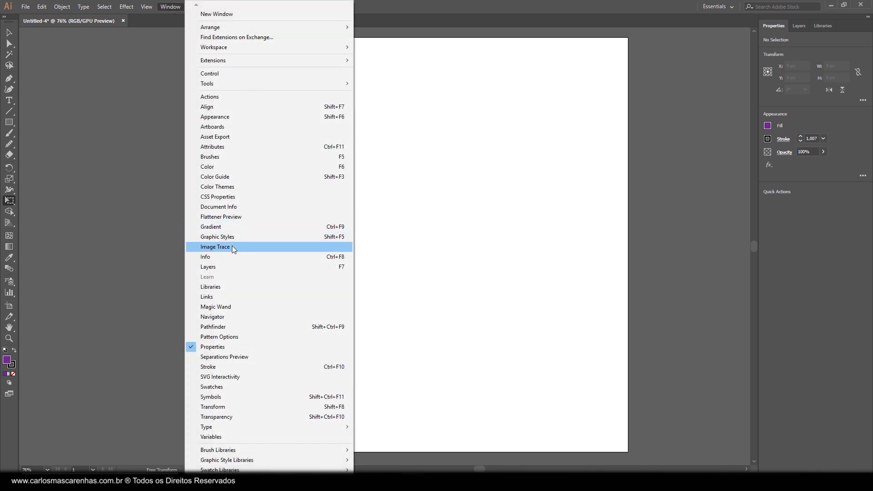
pyautogui.click(228, 326)
pyautogui.moveTo(91, 307); pyautogui.dragTo(677, 78)
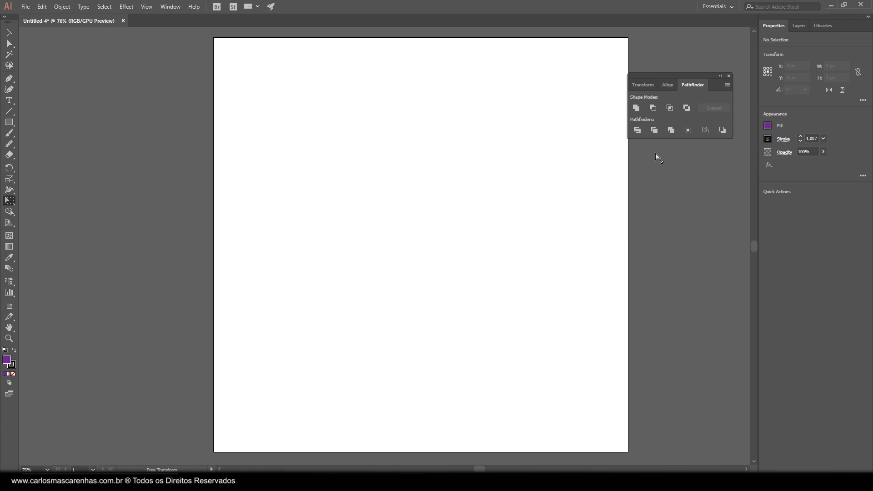
# Step: Draw a purple square about 322 px wide and duplicate it diagonally so the copy overlaps the original's lower-right quarter
pyautogui.click(9, 122)
pyautogui.moveTo(298, 108); pyautogui.dragTo(410, 219)
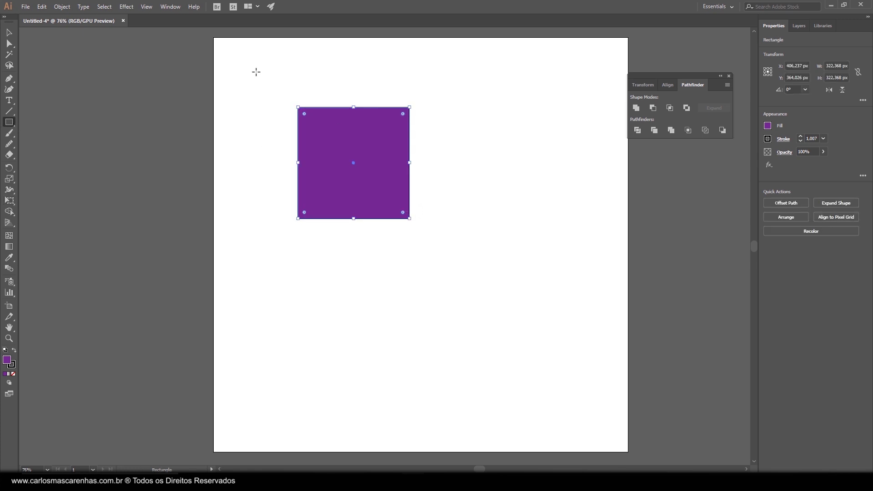
pyautogui.click(10, 32)
pyautogui.moveTo(328, 137); pyautogui.dragTo(383, 191)
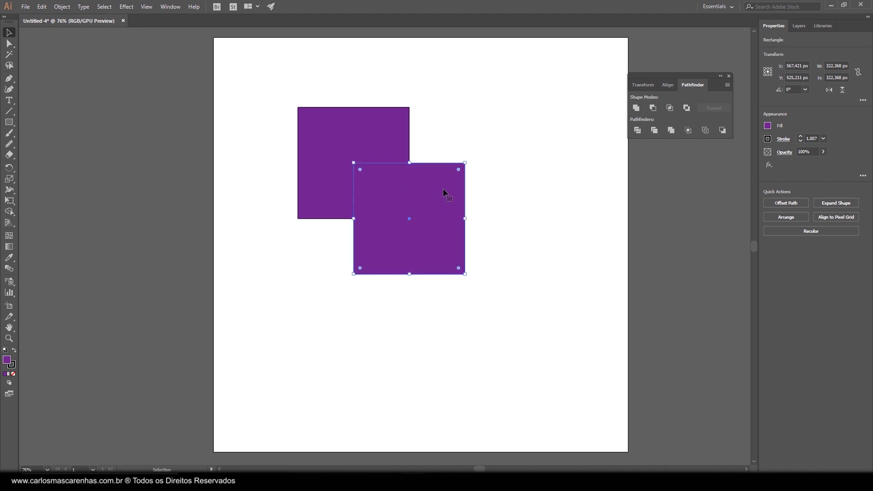
# Step: Fill the front square with the orange swatch
pyautogui.click(767, 126)
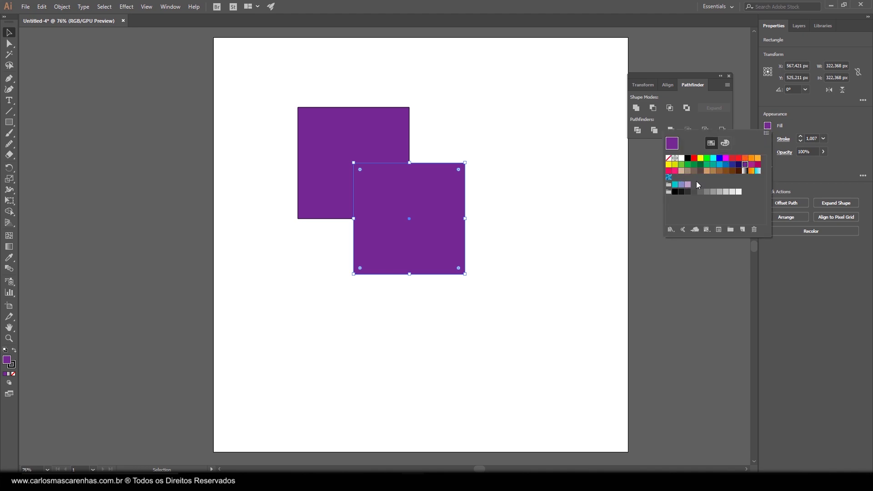
pyautogui.click(757, 159)
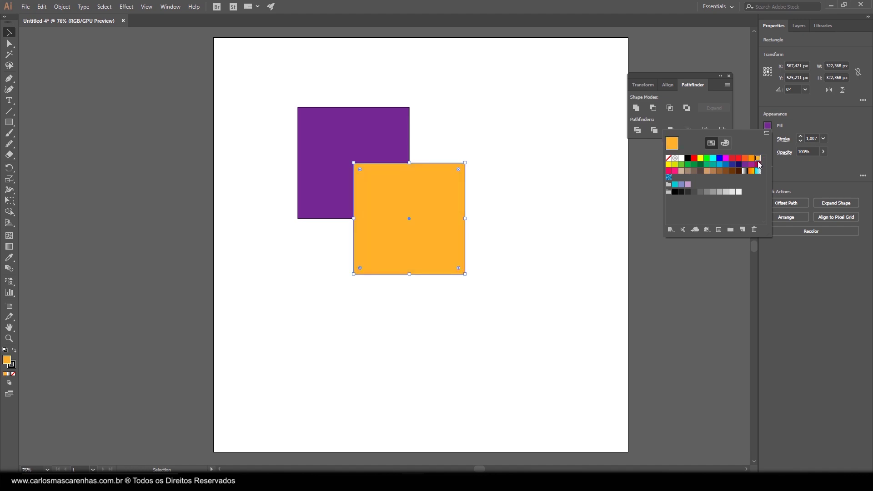
pyautogui.click(536, 183)
# Step: Move both overlapping squares together slightly closer to the centre of the artboard
pyautogui.moveTo(482, 90); pyautogui.dragTo(289, 188)
pyautogui.moveTo(335, 153); pyautogui.dragTo(356, 168)
pyautogui.click(493, 162)
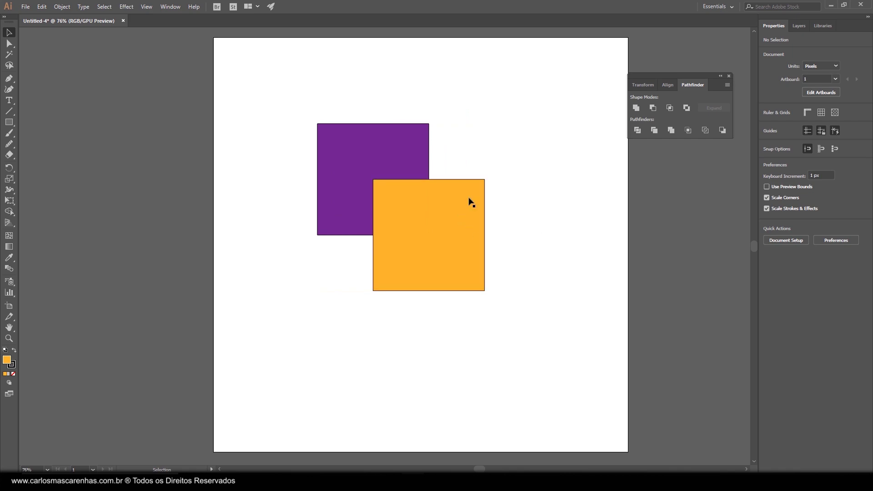
pyautogui.click(458, 226)
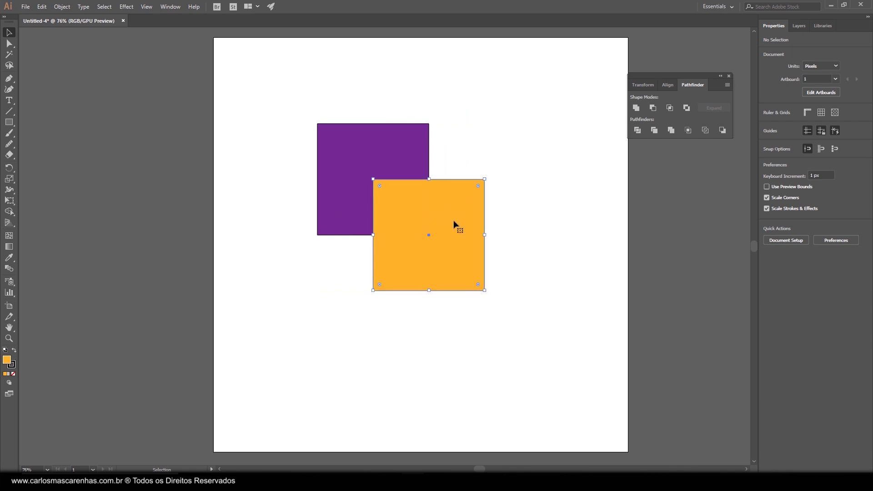
pyautogui.click(352, 143)
pyautogui.click(503, 150)
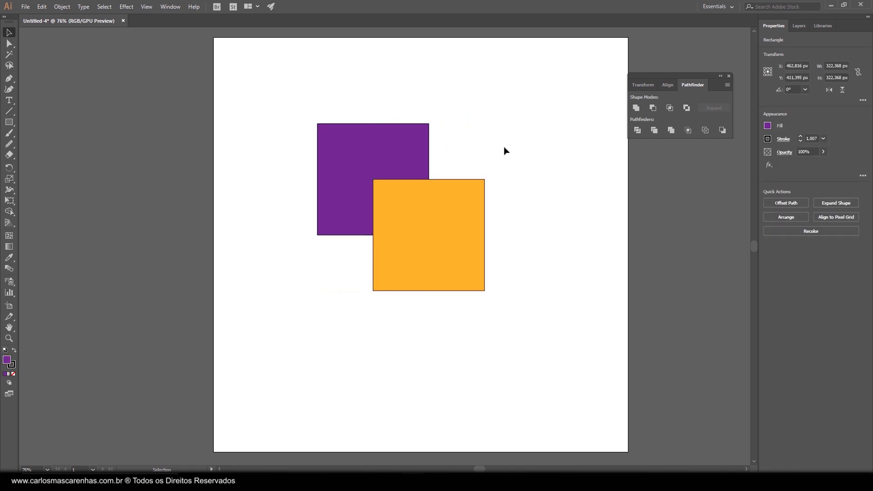
# Step: Select both squares and detach Pathfinder from the Transform and Align group, placing it next to the artwork
pyautogui.hotkey('ctrl', 'a')
pyautogui.moveTo(692, 84); pyautogui.dragTo(695, 56)
pyautogui.moveTo(538, 116); pyautogui.dragTo(531, 122)
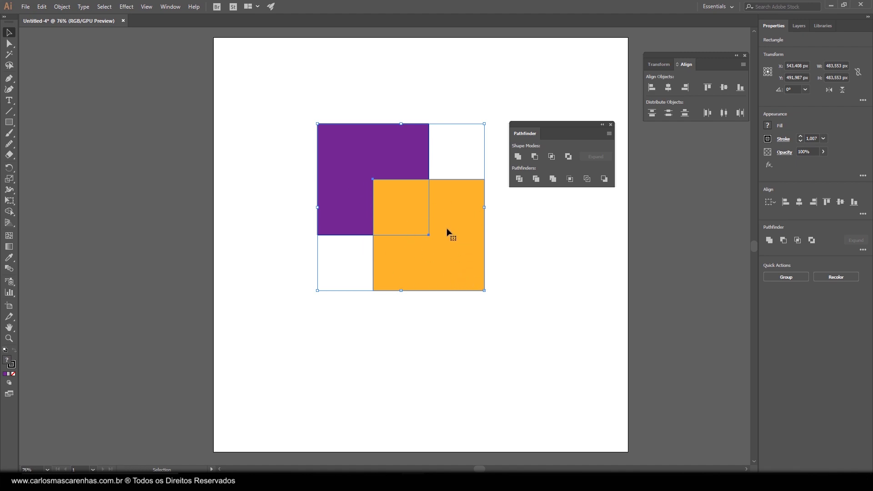
# Step: Try the Unite shape mode on the two squares, undo it and reselect both squares
pyautogui.click(518, 158)
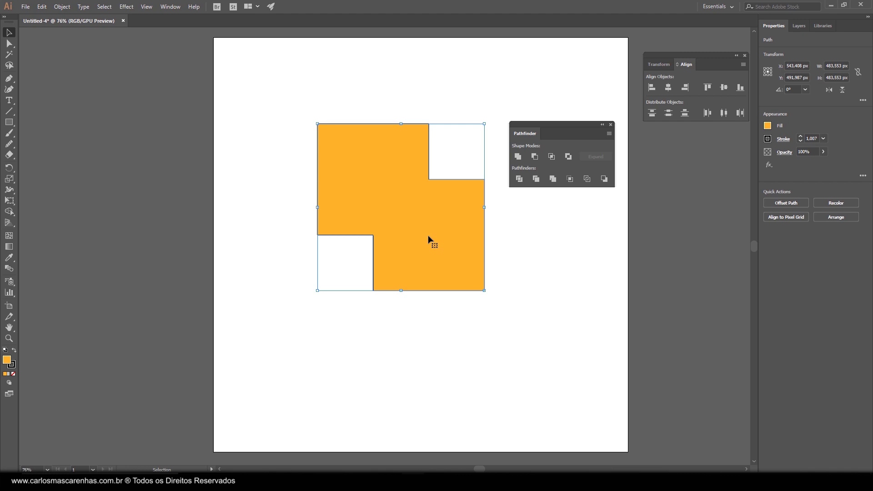
pyautogui.hotkey('ctrl', 'z')
pyautogui.moveTo(265, 94); pyautogui.dragTo(435, 290)
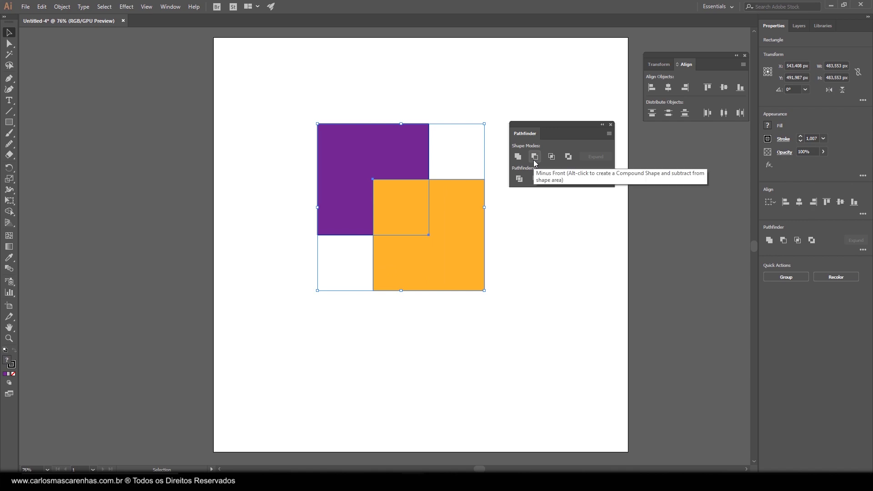
# Step: Try Minus Front to cut the orange square out of the purple one, and undo it
pyautogui.moveTo(270, 91); pyautogui.dragTo(460, 286)
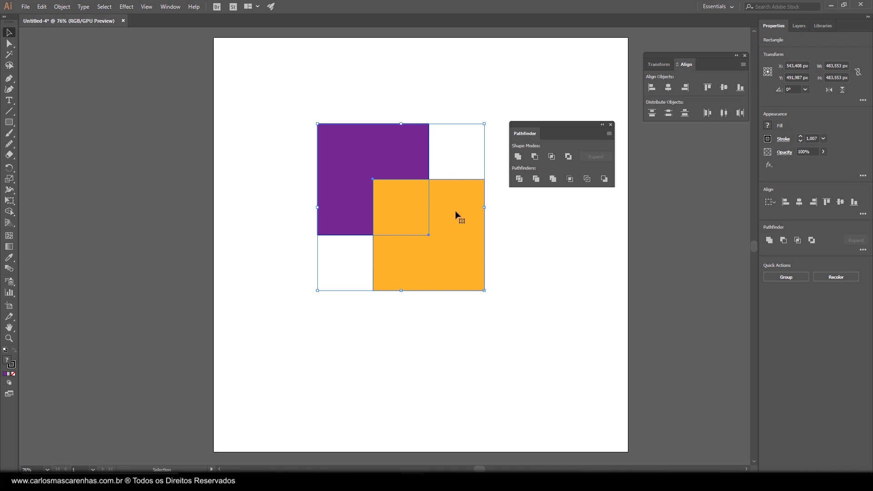
pyautogui.hotkey('ctrl', '+')
pyautogui.hotkey('ctrl', '+')
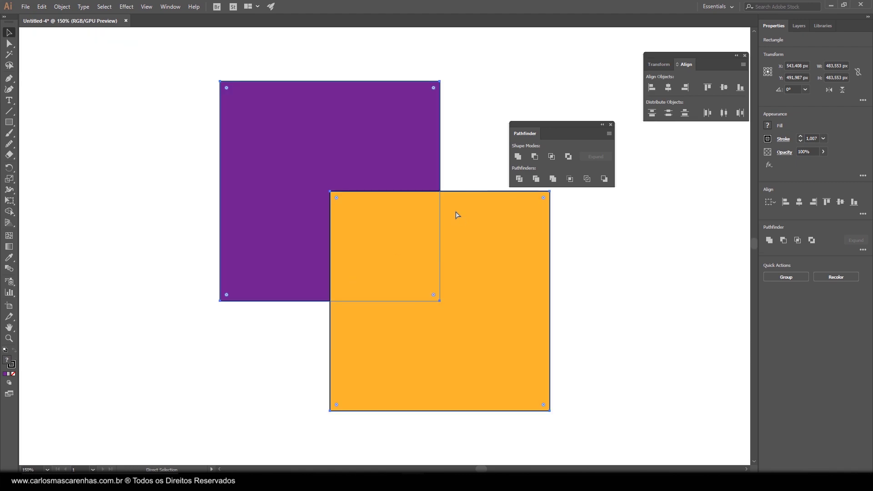
pyautogui.hscroll(2, 411, 204)
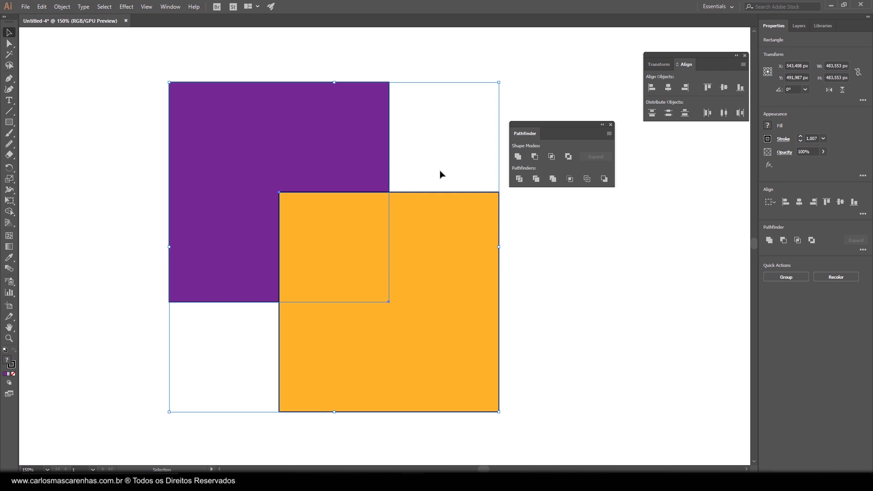
pyautogui.click(534, 156)
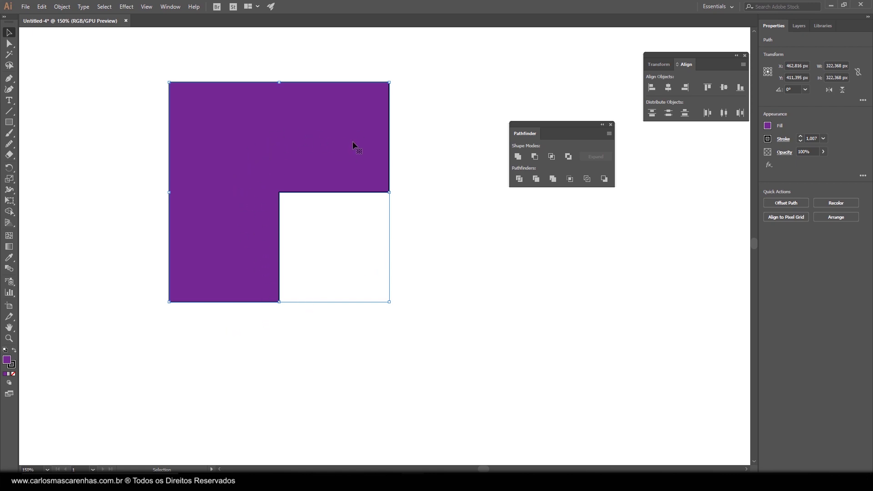
pyautogui.hotkey('ctrl', 'z')
pyautogui.click(533, 67)
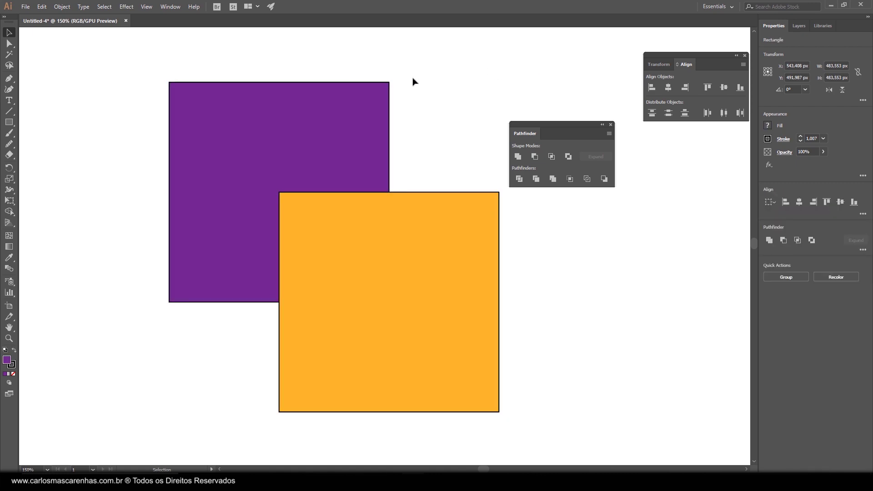
# Step: Try the Intersect shape mode on the purple and orange squares, and undo it
pyautogui.moveTo(130, 55); pyautogui.dragTo(373, 301)
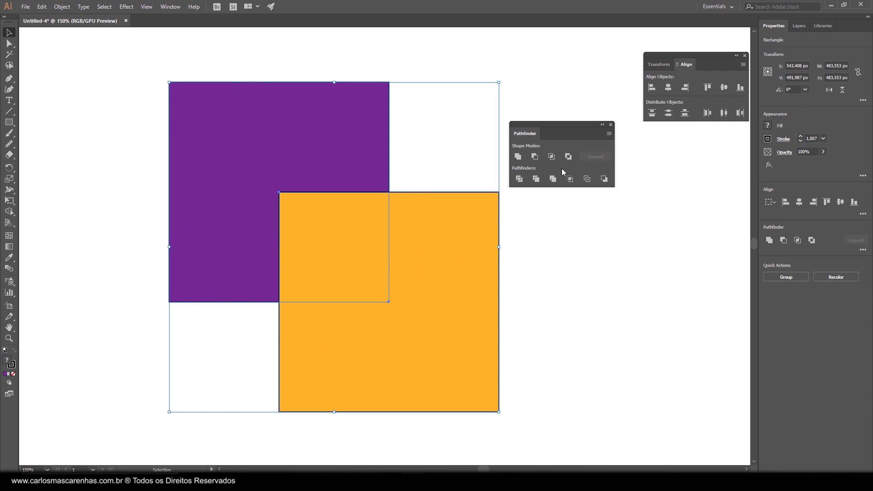
pyautogui.click(551, 157)
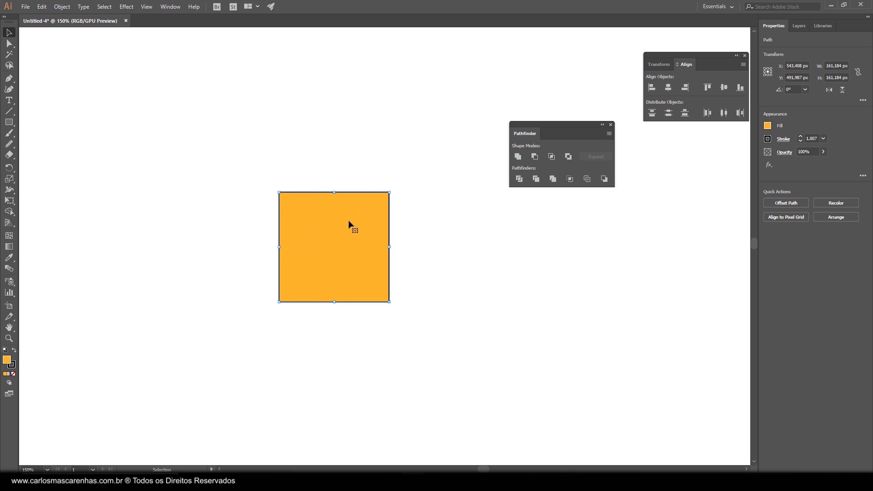
pyautogui.hotkey('ctrl', 'z')
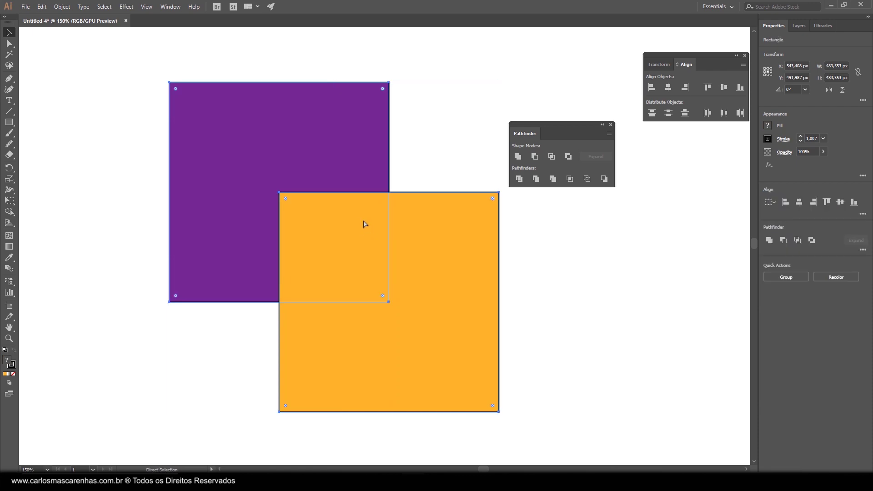
# Step: Switch to Outline view and apply Intersect to both selected squares
pyautogui.hotkey('ctrl', 'y')
pyautogui.click(99, 86)
pyautogui.moveTo(99, 86); pyautogui.dragTo(460, 321)
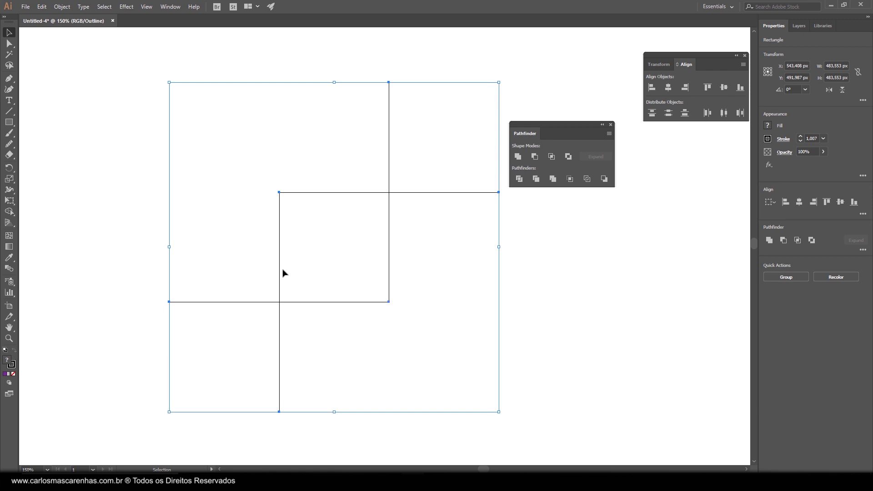
pyautogui.click(122, 147)
pyautogui.moveTo(108, 91); pyautogui.dragTo(430, 371)
pyautogui.click(553, 157)
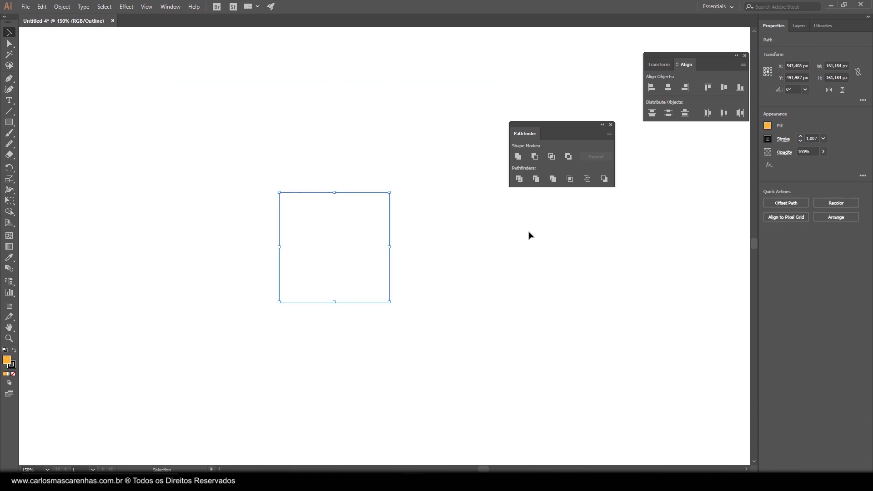
pyautogui.click(519, 320)
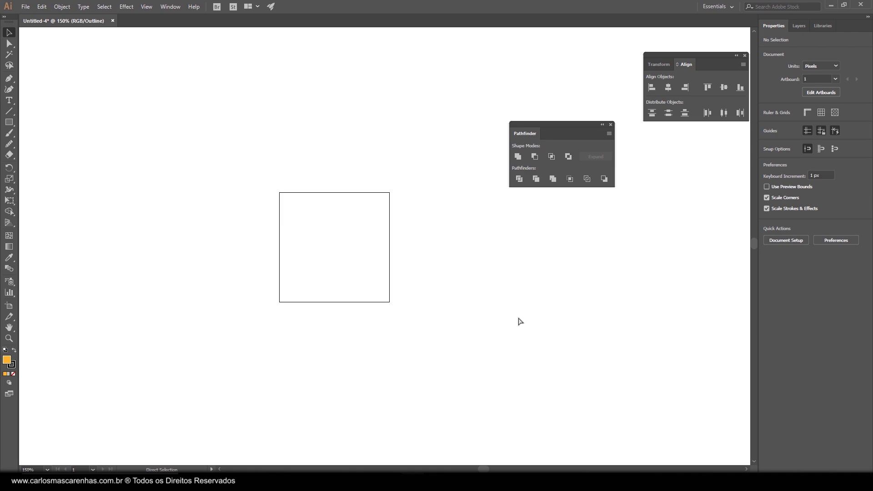
# Step: Undo the intersection and return to the filled colour preview
pyautogui.hotkey('ctrl', 'z')
pyautogui.press('a')
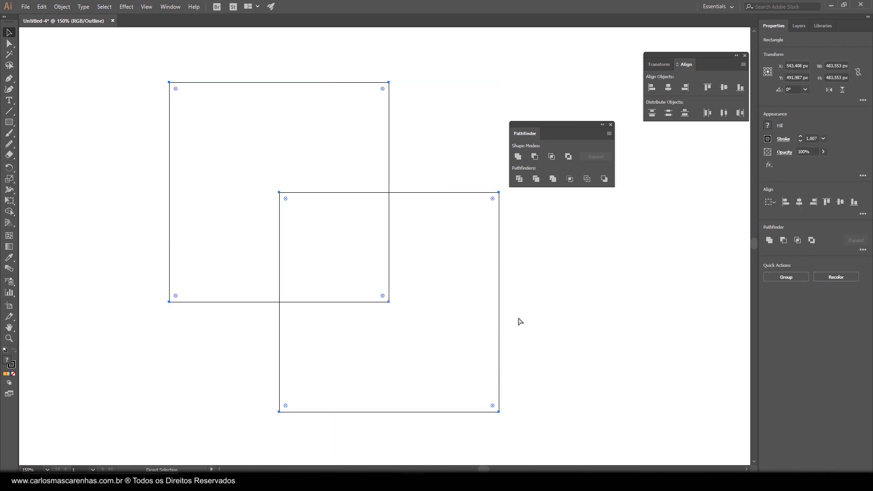
pyautogui.hotkey('ctrl', 'y')
pyautogui.press('v')
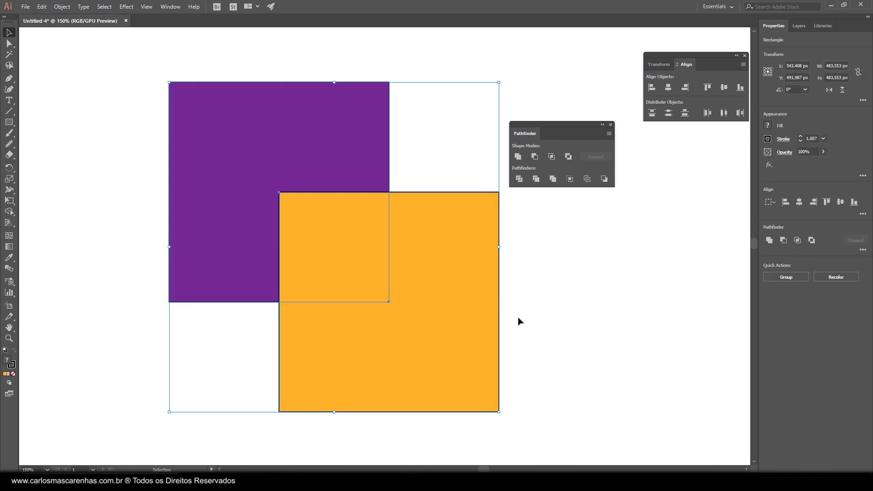
# Step: Try the Exclude shape mode on the squares with orange in front, undo it and reselect both squares
pyautogui.click(569, 156)
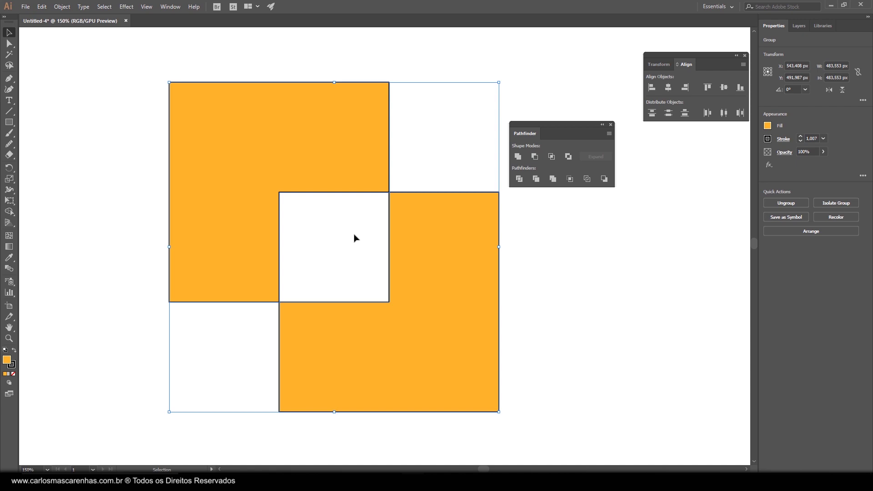
pyautogui.hotkey('ctrl', 'z')
pyautogui.hotkey('ctrl', 'z')
pyautogui.click(584, 313)
pyautogui.moveTo(454, 114); pyautogui.dragTo(200, 355)
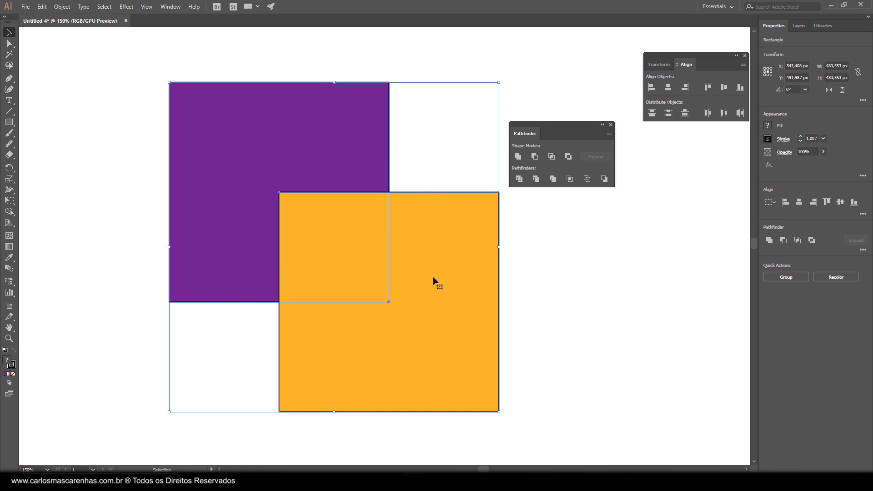
# Step: Send the orange square to the back, behind the purple one
pyautogui.hotkey('ctrl', 'shift', 'a')
pyautogui.click(416, 316)
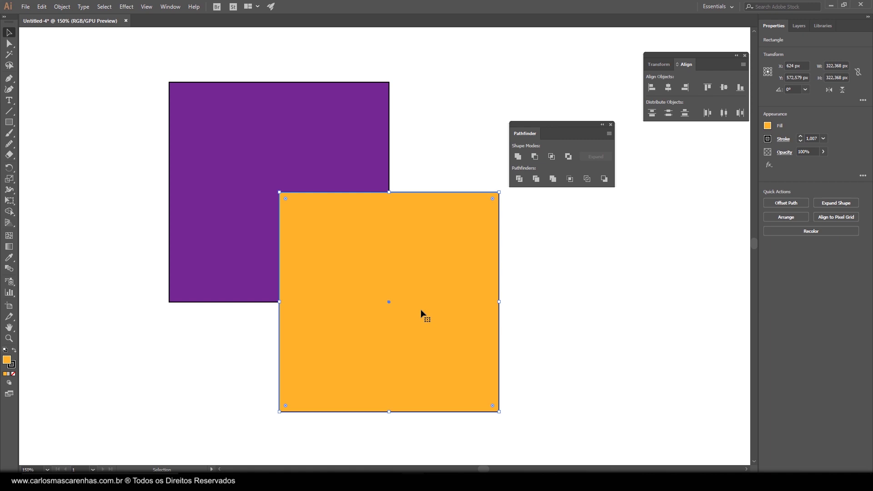
pyautogui.rightClick(421, 312)
pyautogui.moveTo(484, 265)
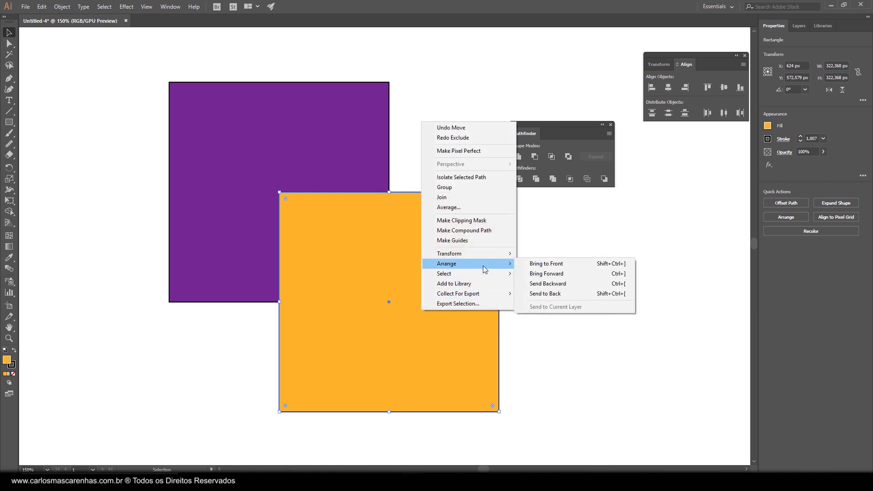
pyautogui.click(547, 294)
pyautogui.hotkey('ctrl', 'shift', 'a')
# Step: Apply Exclude to both squares with purple in front, and shift the resulting group slightly
pyautogui.moveTo(105, 94); pyautogui.dragTo(425, 337)
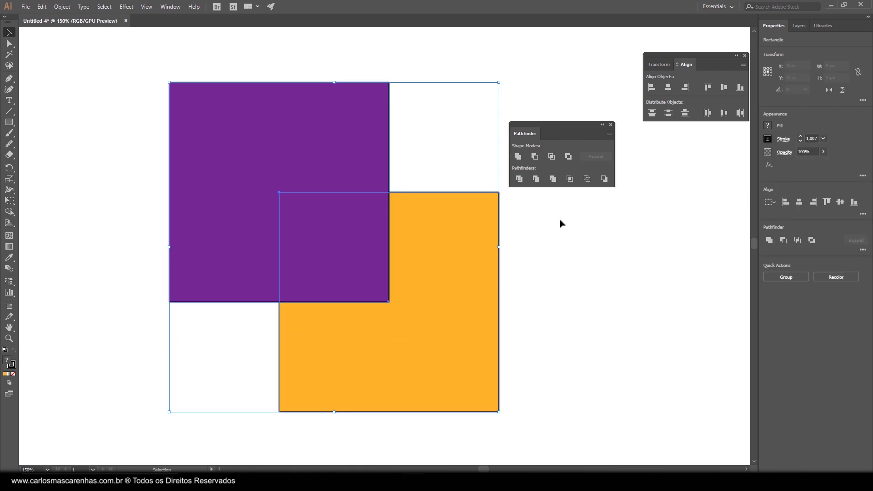
pyautogui.click(568, 156)
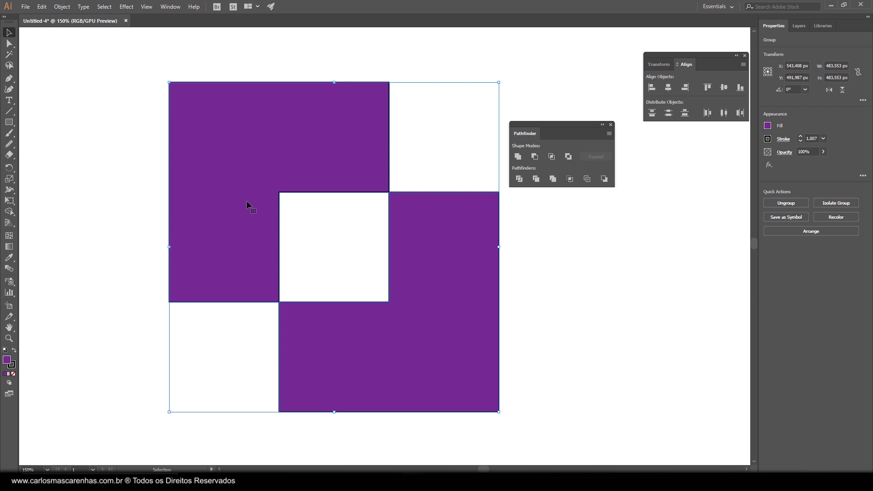
pyautogui.moveTo(246, 202)
pyautogui.mouseDown()
pyautogui.moveTo(223, 187)
pyautogui.moveTo(178, 189)
pyautogui.moveTo(233, 203)
pyautogui.mouseUp()
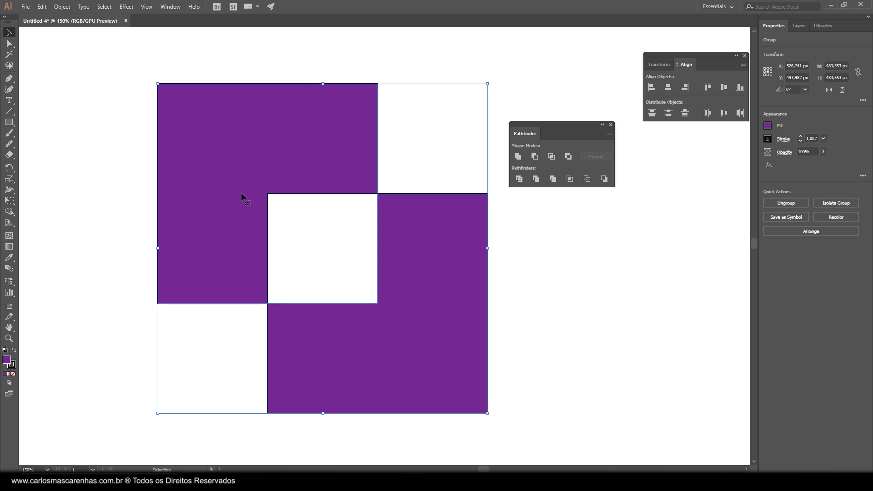
# Step: Ungroup the excluded shape and move its two L-shaped pieces apart
pyautogui.rightClick(241, 197)
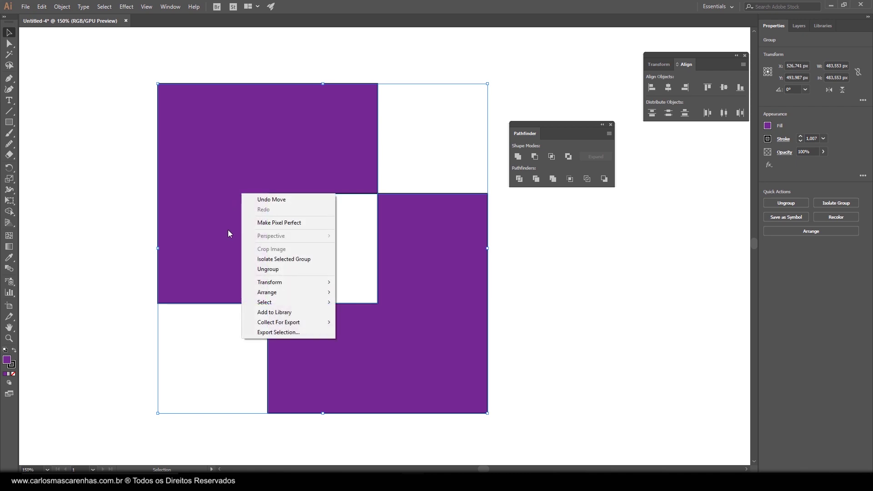
pyautogui.click(283, 272)
pyautogui.click(526, 294)
pyautogui.moveTo(462, 289); pyautogui.dragTo(496, 311)
pyautogui.moveTo(247, 210); pyautogui.dragTo(350, 213)
pyautogui.click(581, 264)
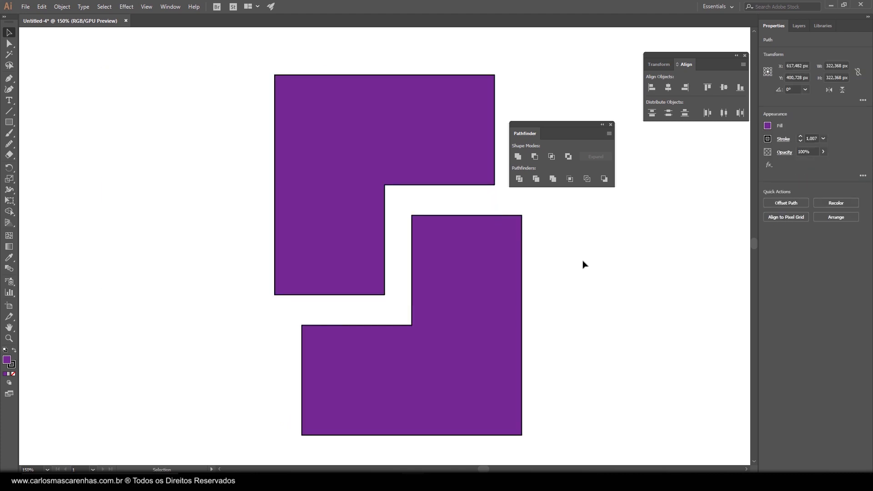
# Step: Undo the piece moves, the ungrouping and the Exclude to restore the two overlapping squares, and deselect them
pyautogui.hotkey('ctrl', 'z')
pyautogui.hotkey('ctrl', 'z')
pyautogui.hotkey('ctrl', 'z')
pyautogui.hotkey('ctrl', 'z')
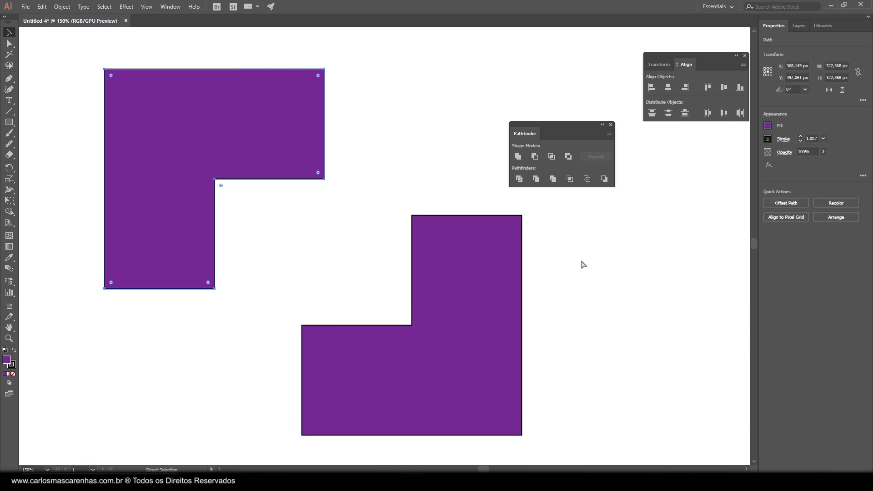
pyautogui.hotkey('ctrl', 'z')
pyautogui.hotkey('ctrl', 'z')
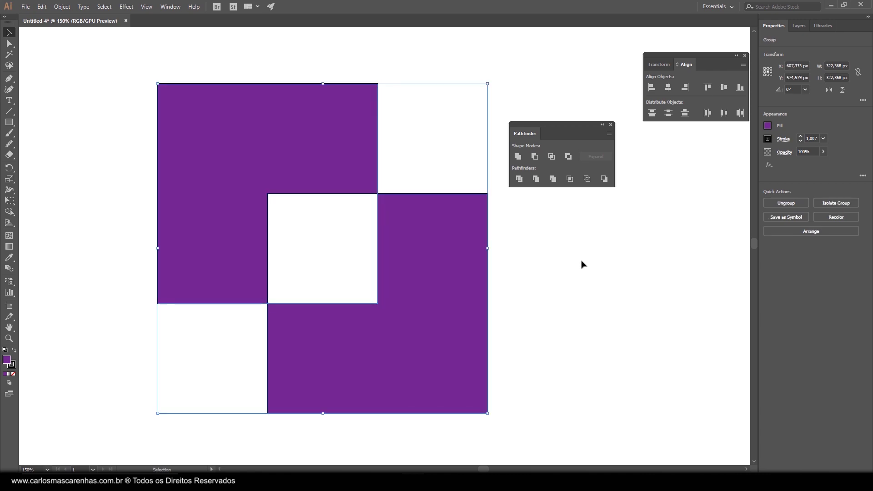
pyautogui.hotkey('ctrl', 'z')
pyautogui.hotkey('ctrl', 'z')
pyautogui.hotkey('ctrl', 'z')
pyautogui.hotkey('ctrl', 'z')
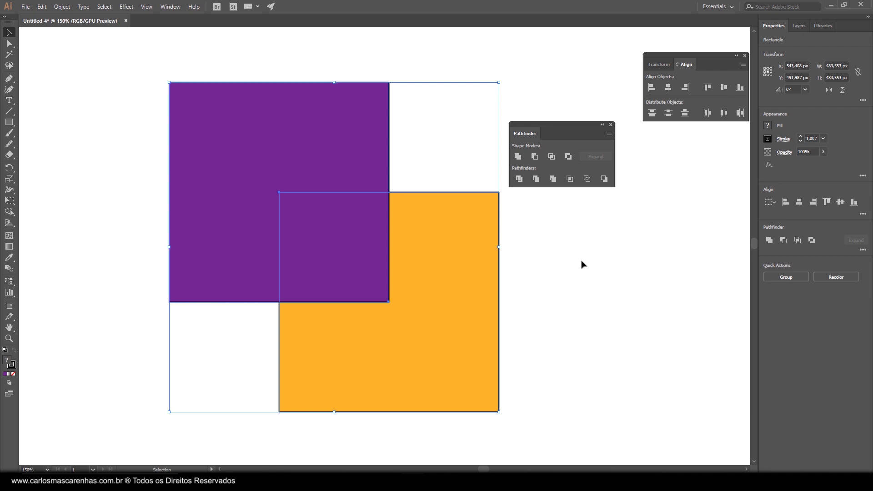
pyautogui.click(582, 264)
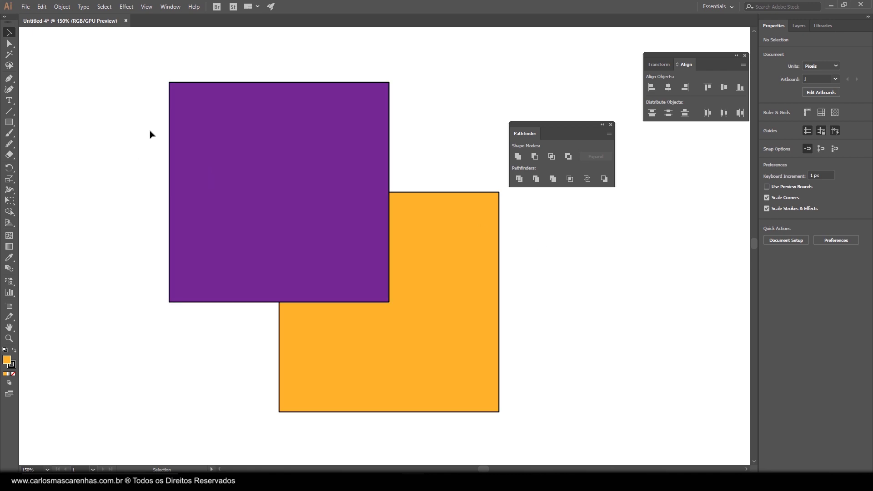
# Step: Apply the Divide pathfinder to both squares and ungroup the result
pyautogui.moveTo(150, 130); pyautogui.dragTo(454, 327)
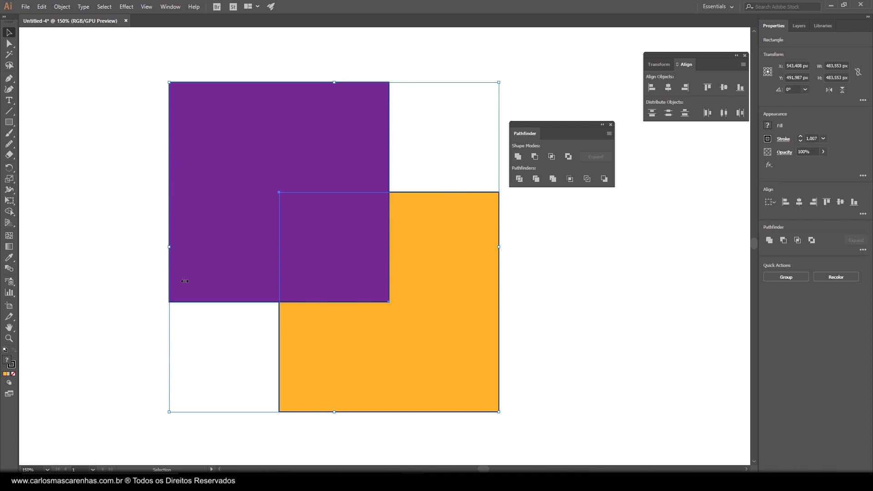
pyautogui.click(519, 178)
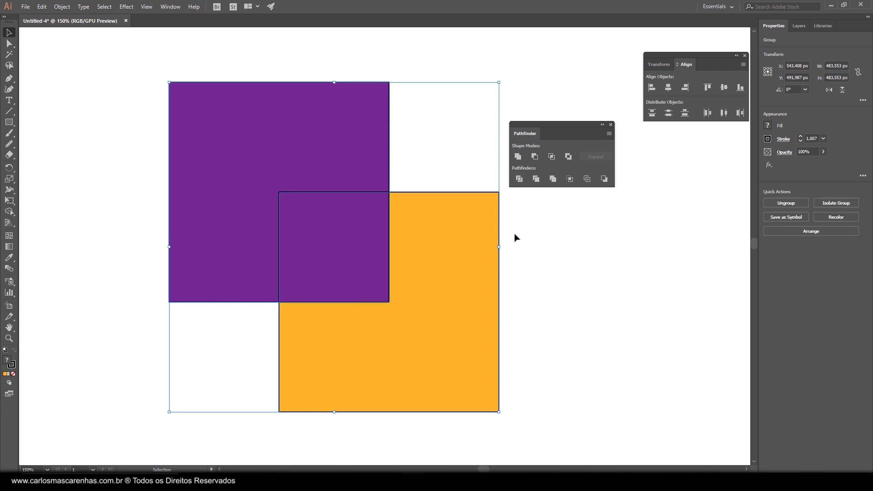
pyautogui.click(552, 243)
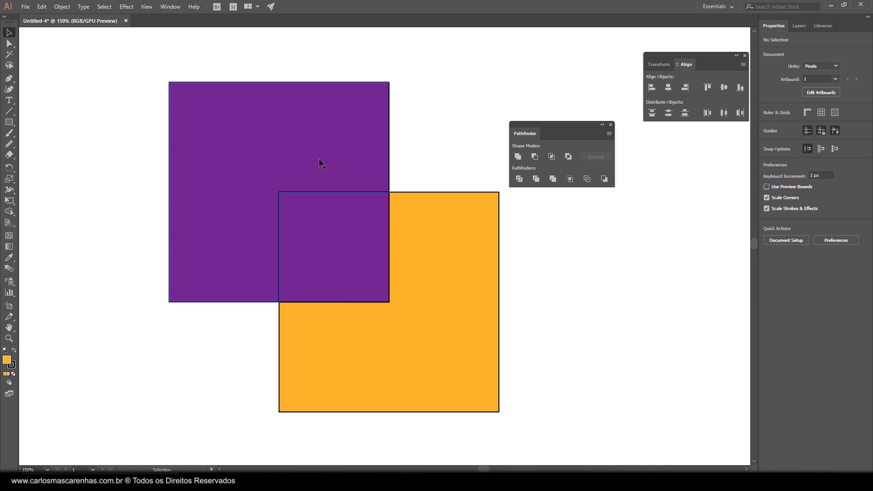
pyautogui.click(267, 160)
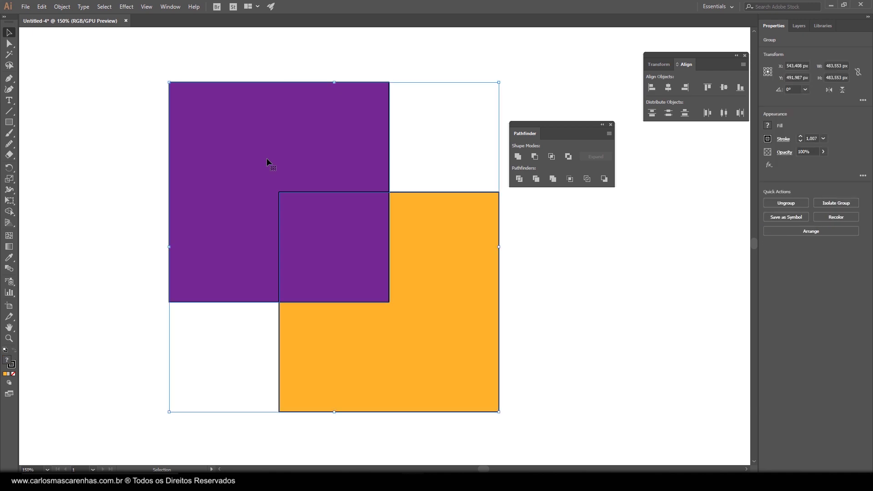
pyautogui.rightClick(267, 161)
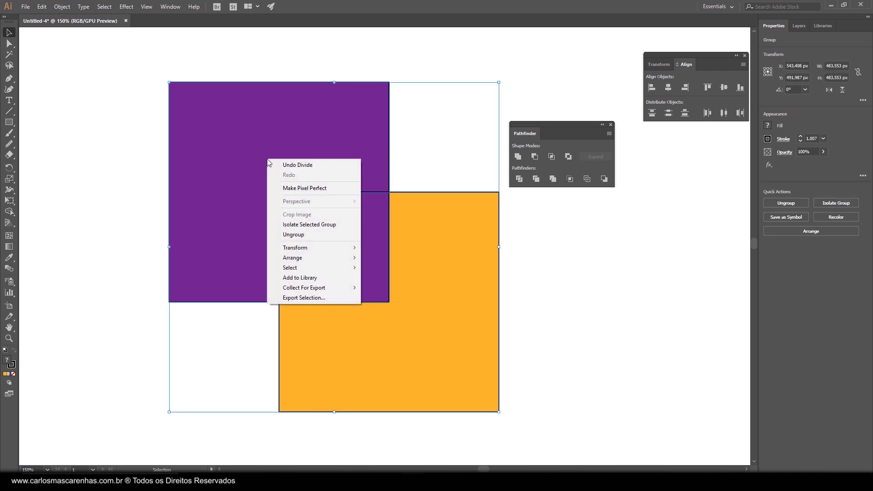
pyautogui.click(337, 236)
pyautogui.click(600, 288)
# Step: Move the purple L-shape, the small purple square and the orange L-shape apart so gaps separate all three pieces
pyautogui.moveTo(350, 150); pyautogui.dragTo(324, 130)
pyautogui.moveTo(366, 229); pyautogui.dragTo(488, 91)
pyautogui.moveTo(434, 274); pyautogui.dragTo(498, 314)
pyautogui.moveTo(452, 139); pyautogui.dragTo(322, 269)
pyautogui.moveTo(460, 311); pyautogui.dragTo(407, 289)
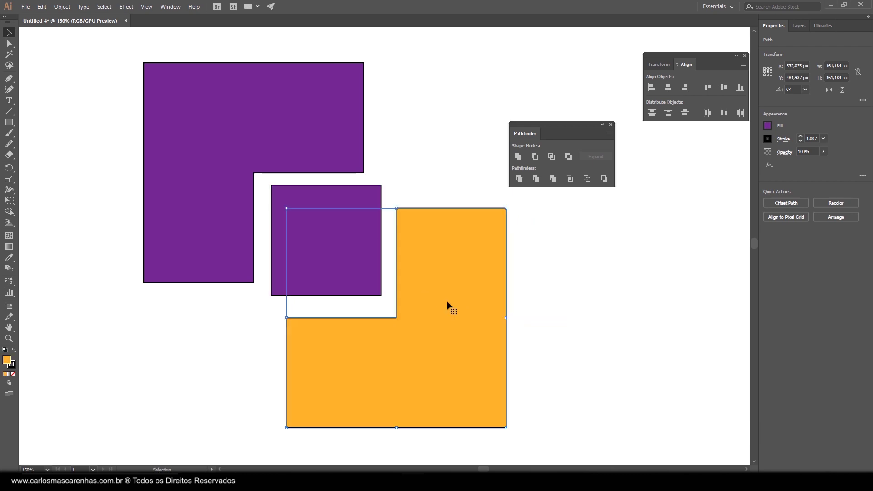
pyautogui.click(584, 327)
pyautogui.moveTo(300, 128); pyautogui.dragTo(286, 116)
pyautogui.click(438, 181)
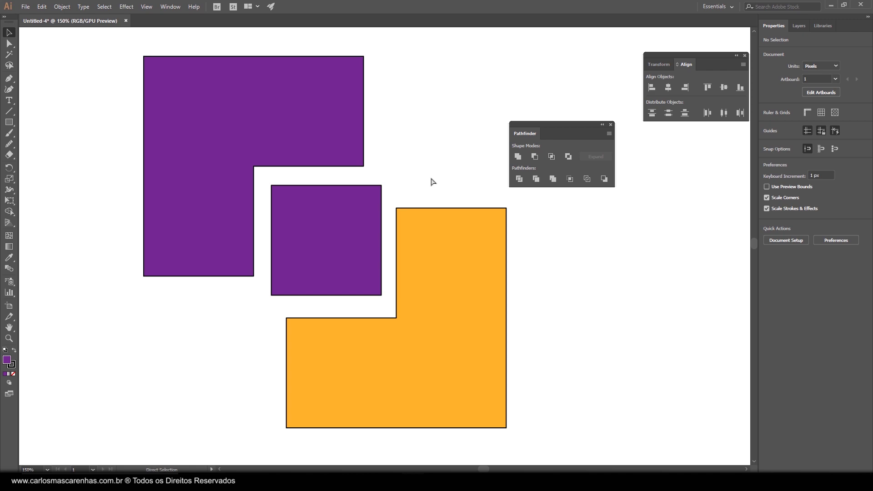
# Step: Undo the piece moves, the ungrouping and the Divide to restore the two full squares
pyautogui.hotkey('ctrl', 'z')
pyautogui.hotkey('ctrl', 'z')
pyautogui.hotkey('ctrl', 'z')
pyautogui.hotkey('ctrl', 'z')
pyautogui.hotkey('ctrl', 'z')
pyautogui.hotkey('ctrl', 'z')
pyautogui.hotkey('ctrl', 'z')
pyautogui.hotkey('ctrl', 'z')
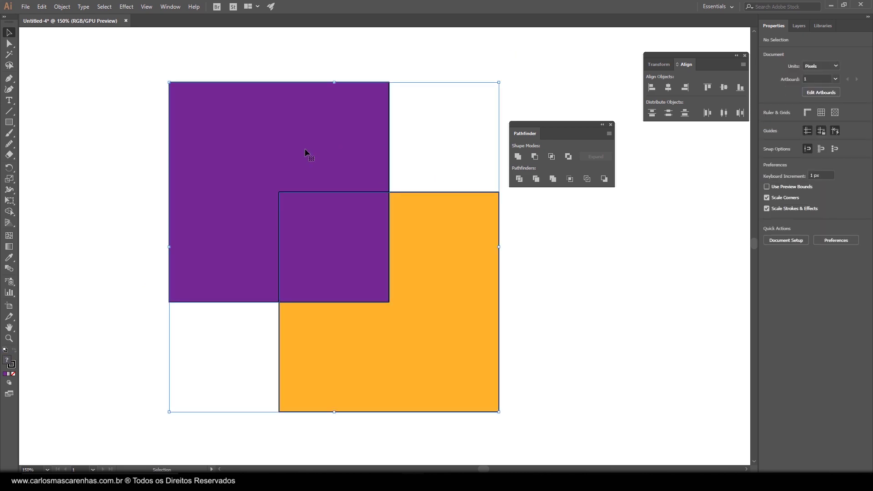
pyautogui.click(443, 137)
# Step: Apply the Trim pathfinder to both squares and ungroup the result
pyautogui.moveTo(109, 107); pyautogui.dragTo(462, 314)
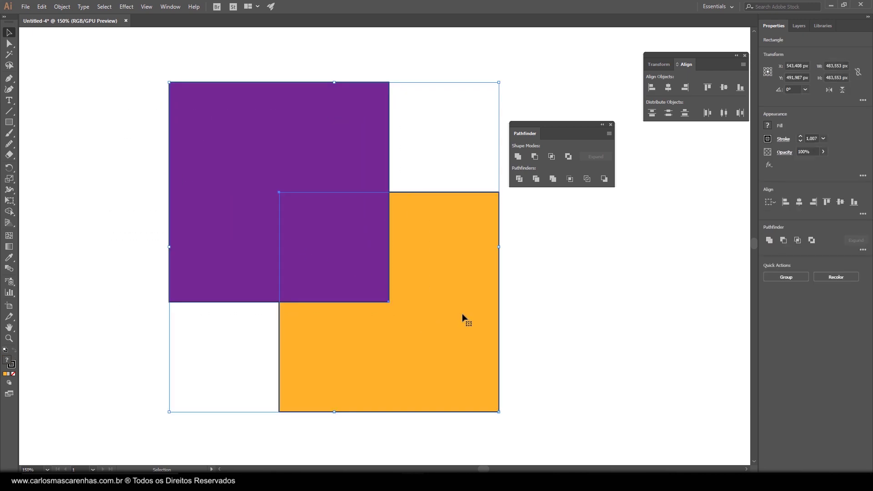
pyautogui.click(535, 180)
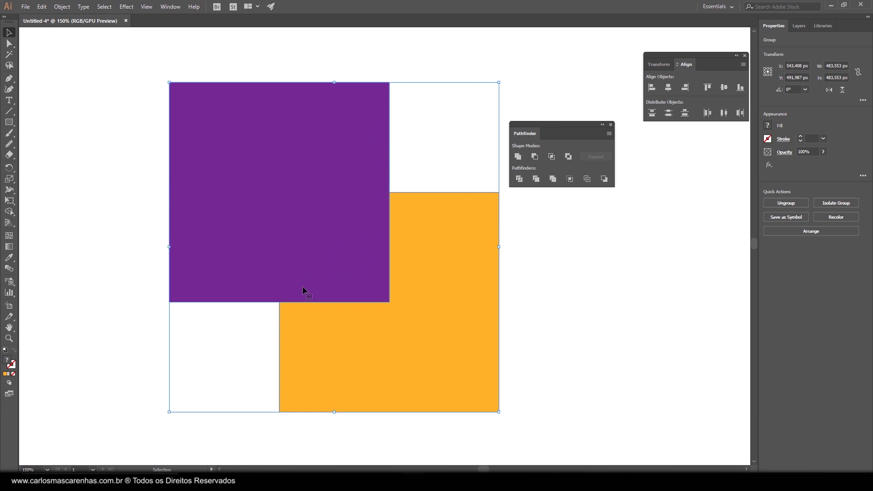
pyautogui.rightClick(352, 220)
pyautogui.click(428, 296)
pyautogui.hotkey('ctrl', 'shift', 'a')
# Step: Move the trimmed purple square and the orange L-shape apart
pyautogui.moveTo(352, 245); pyautogui.dragTo(332, 221)
pyautogui.click(627, 302)
pyautogui.moveTo(433, 286); pyautogui.dragTo(445, 300)
pyautogui.click(566, 305)
# Step: Undo the moves, the ungrouping and the Trim to restore the two outlined squares, and deselect them
pyautogui.hotkey('ctrl', 'z')
pyautogui.hotkey('ctrl', 'z')
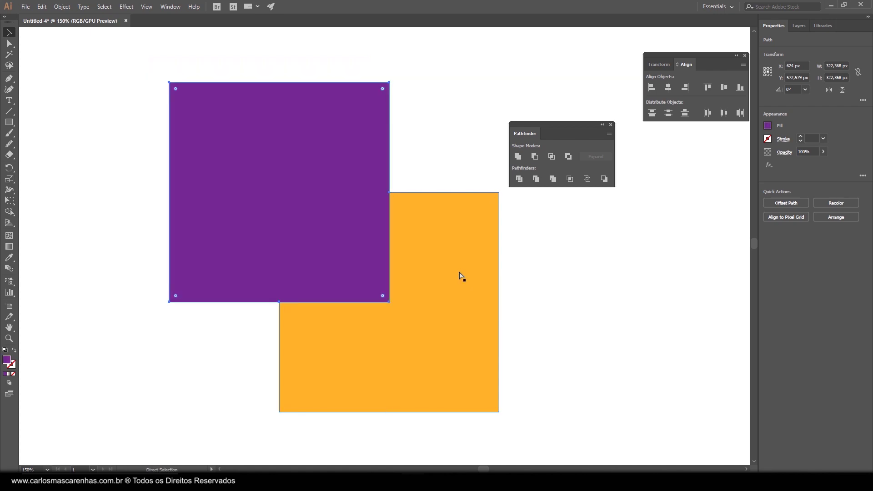
pyautogui.hotkey('ctrl', 'shift', 'a')
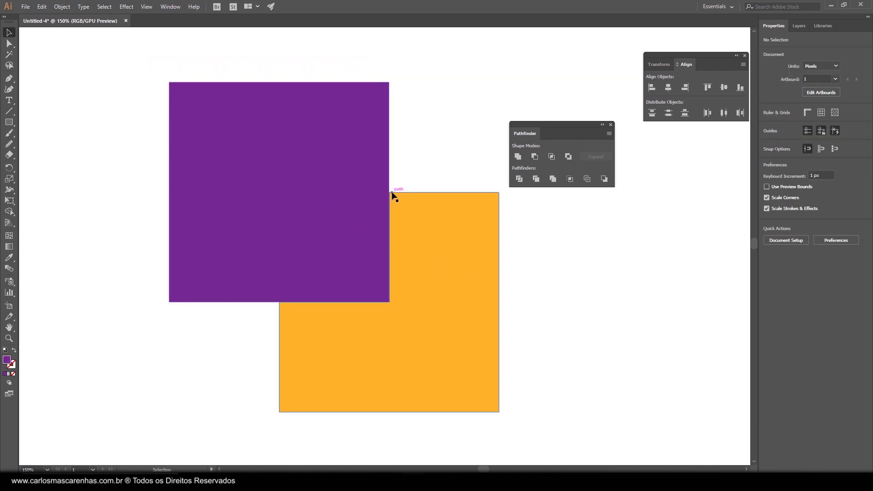
pyautogui.click(366, 198)
pyautogui.hotkey('ctrl', 'z')
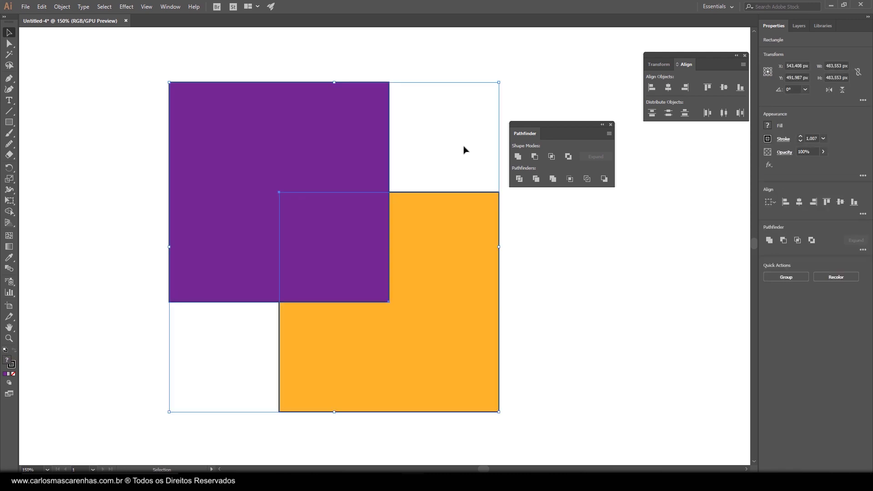
pyautogui.rightClick(464, 146)
pyautogui.click(512, 68)
# Step: Switch to Outline view and apply Trim to both squares
pyautogui.hotkey('ctrl', 'y')
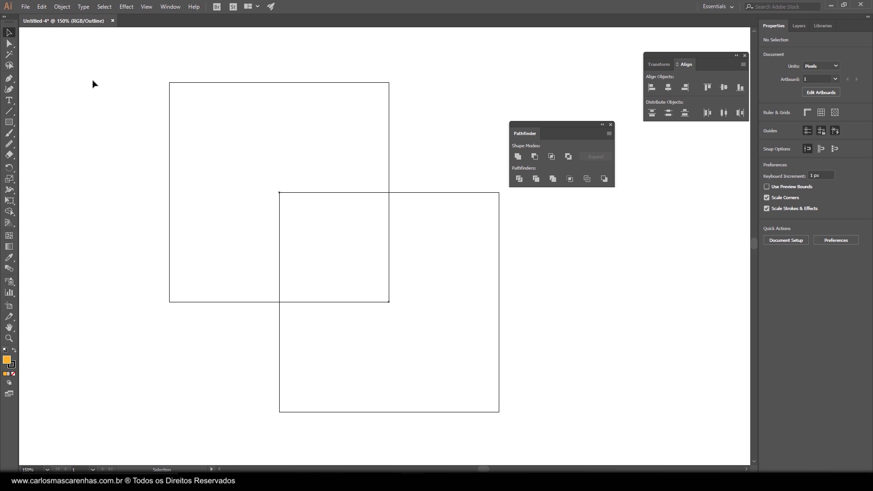
pyautogui.moveTo(104, 54); pyautogui.dragTo(432, 353)
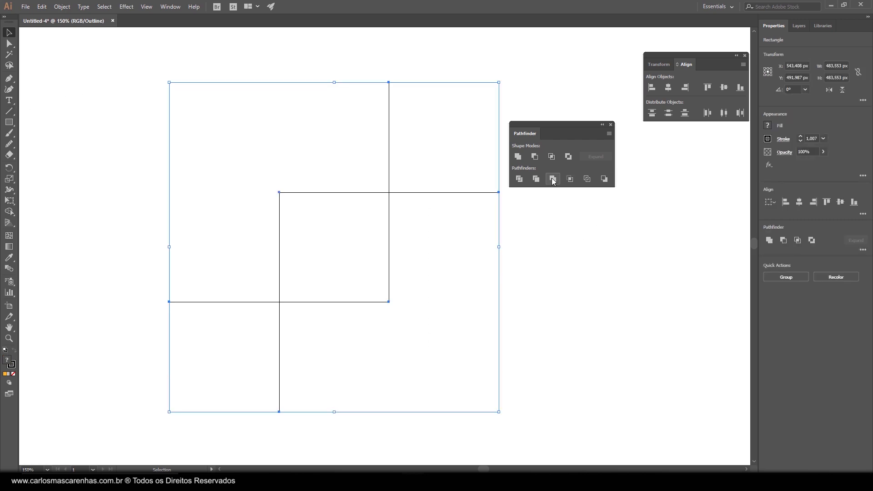
pyautogui.click(536, 179)
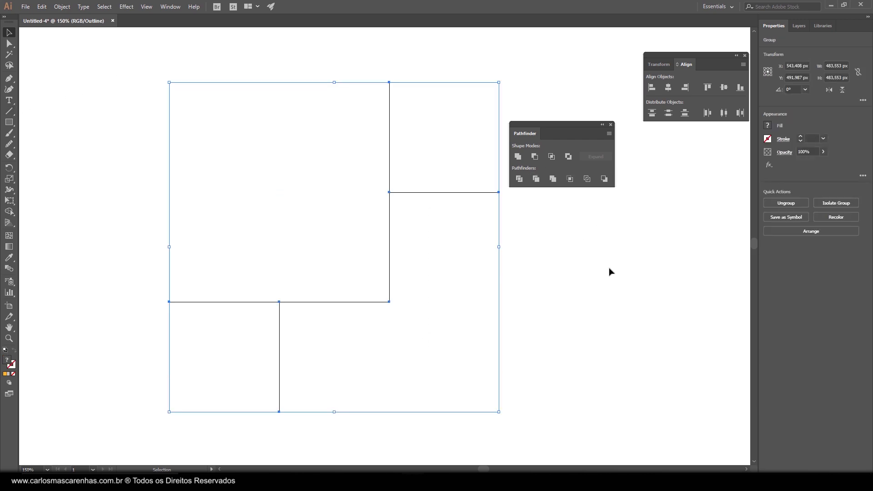
pyautogui.click(622, 321)
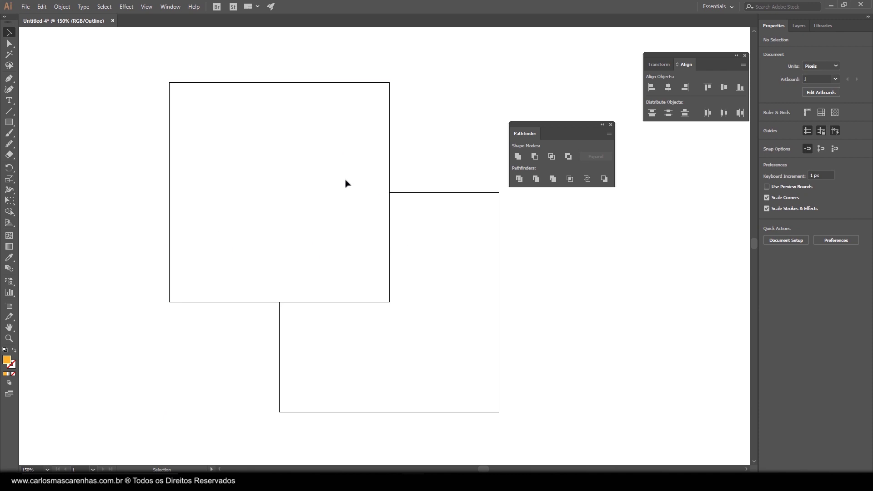
# Step: Undo the Trim made in Outline view and return to the coloured preview
pyautogui.press('a')
pyautogui.hotkey('ctrl', 'a')
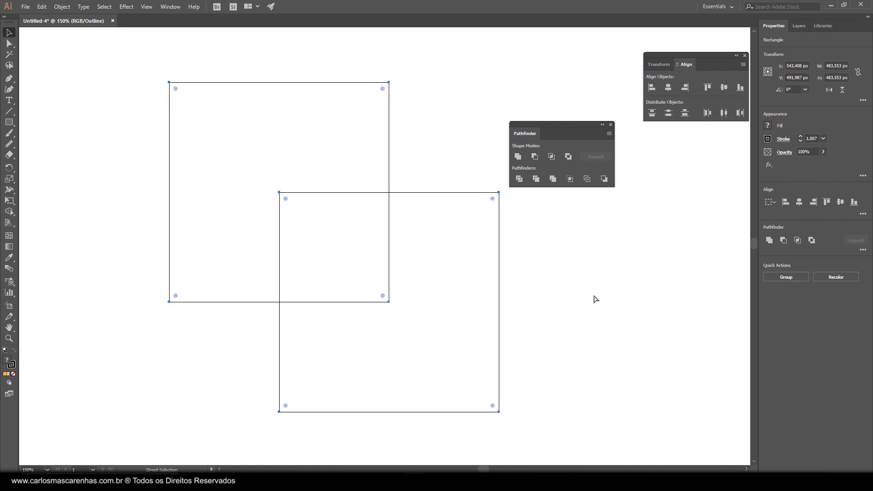
pyautogui.hotkey('ctrl', 'y')
pyautogui.hotkey('ctrl', 'shift', 'a')
pyautogui.press('v')
# Step: Send the orange square to the back, behind the purple one, and deselect it
pyautogui.click(432, 298)
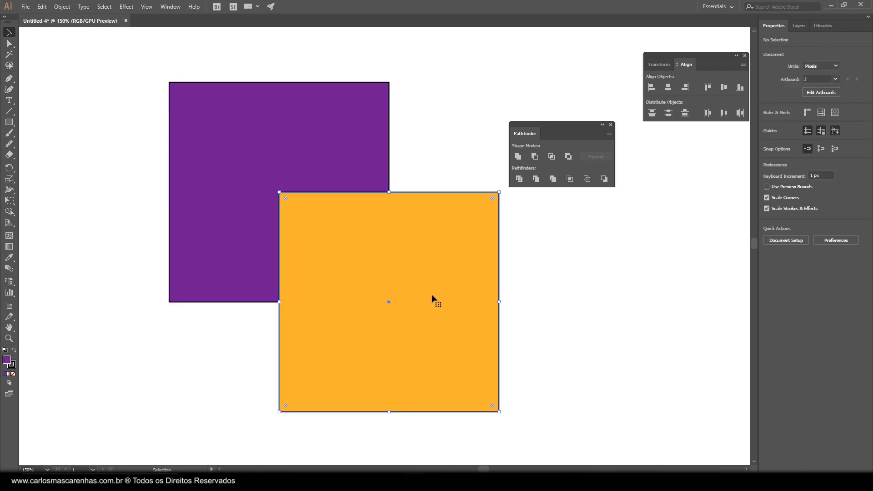
pyautogui.rightClick(432, 296)
pyautogui.moveTo(494, 251)
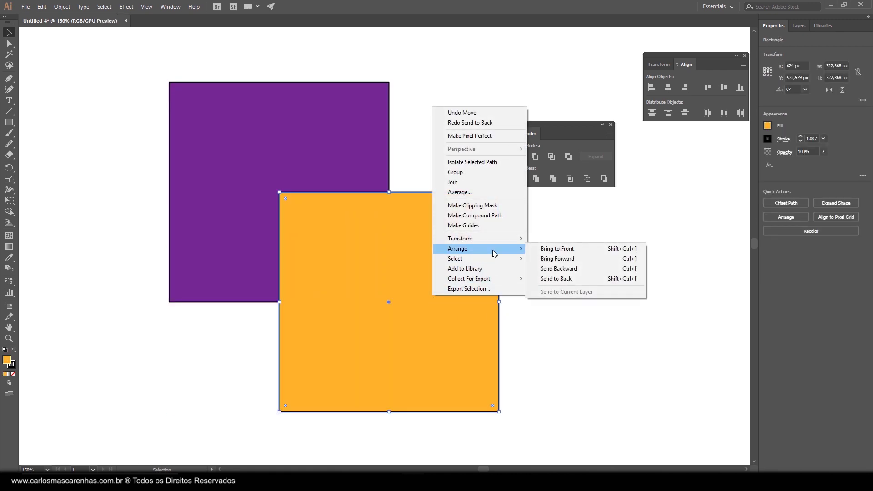
pyautogui.click(591, 278)
pyautogui.click(105, 150)
# Step: Apply Trim to both squares again, ungroup the result and shift the orange L-shaped piece
pyautogui.moveTo(114, 129); pyautogui.dragTo(291, 334)
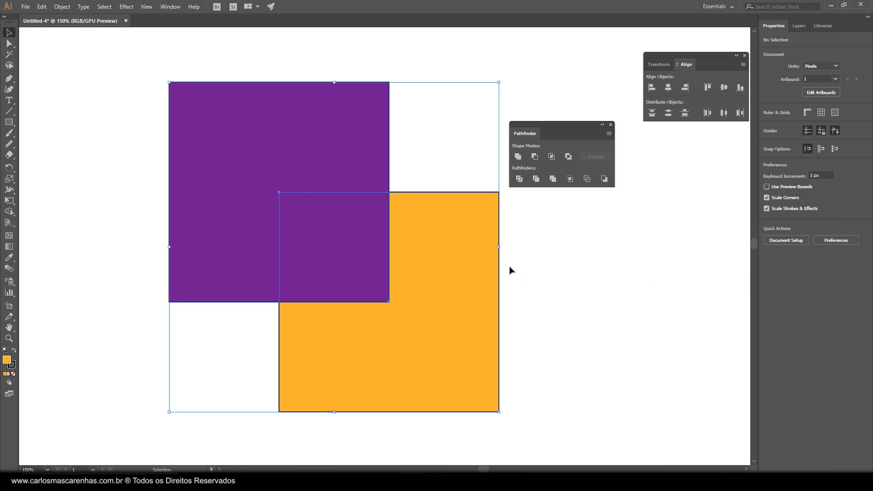
pyautogui.click(536, 178)
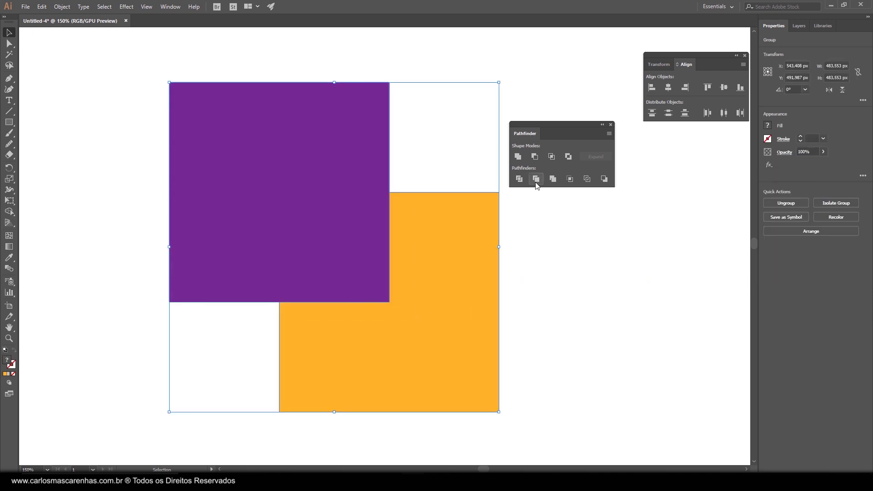
pyautogui.moveTo(454, 290); pyautogui.dragTo(496, 315)
pyautogui.hotkey('ctrl', 'z')
pyautogui.rightClick(398, 276)
pyautogui.click(434, 351)
pyautogui.moveTo(487, 311); pyautogui.dragTo(476, 330)
# Step: Undo the orange piece's move, the ungrouping and the Trim
pyautogui.hotkey('ctrl', 'z')
pyautogui.hotkey('ctrl', 'z')
pyautogui.hotkey('ctrl', 'z')
pyautogui.hotkey('ctrl', 'z')
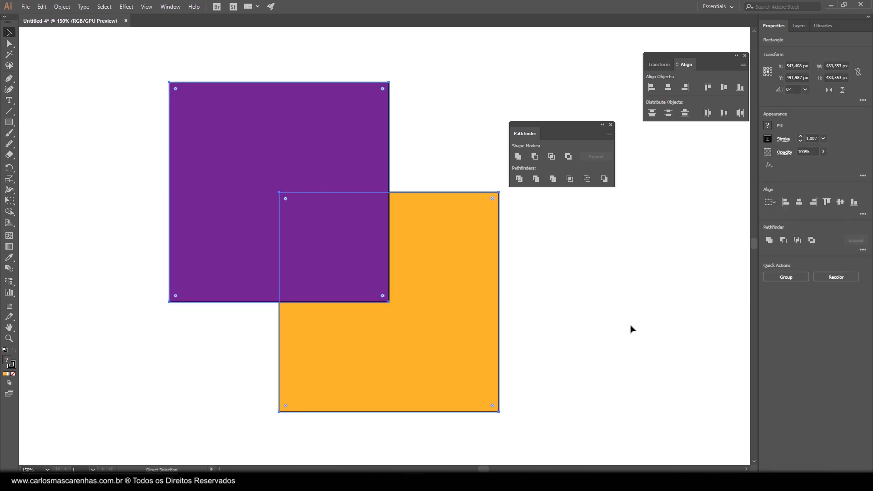
# Step: Move the untrimmed orange square away from the purple one, and undo the move
pyautogui.click(619, 326)
pyautogui.moveTo(465, 326); pyautogui.dragTo(525, 334)
pyautogui.hotkey('ctrl', 'z')
pyautogui.click(587, 319)
# Step: Apply the Merge pathfinder to both squares, and undo it
pyautogui.moveTo(145, 109); pyautogui.dragTo(446, 335)
pyautogui.click(552, 181)
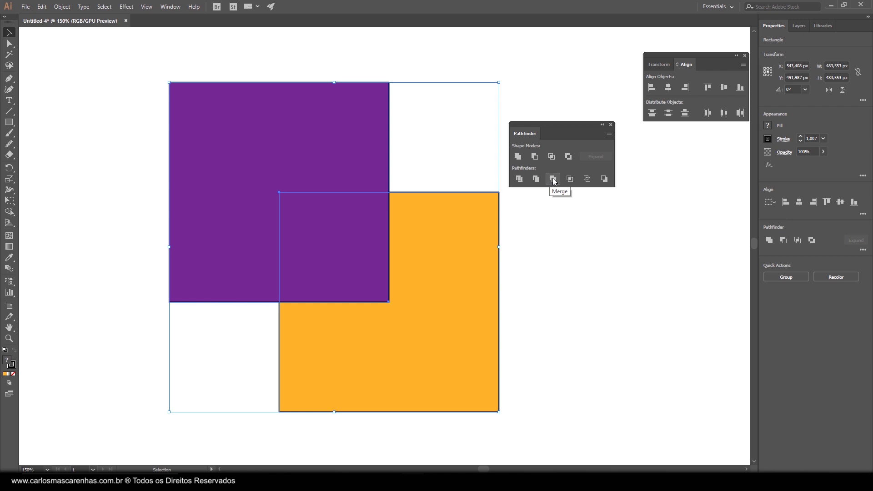
pyautogui.click(553, 179)
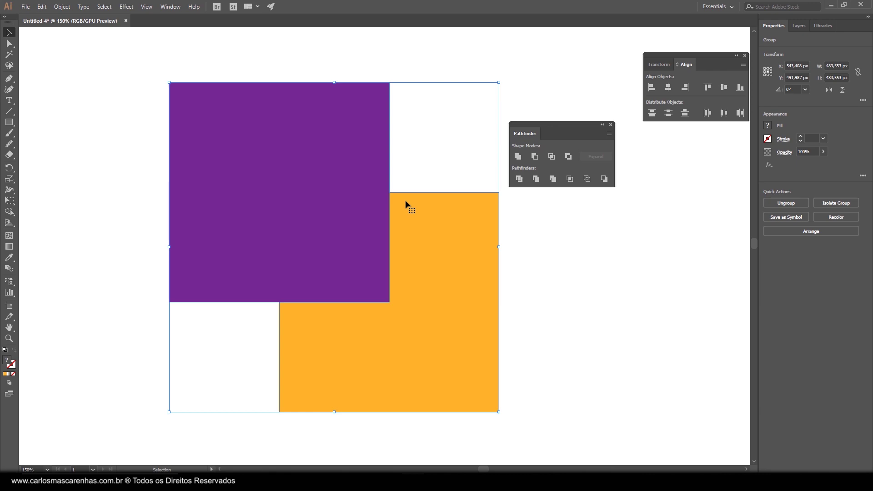
pyautogui.hotkey('ctrl', 'z')
# Step: Try shifting the orange square away from the purple one, undo the shift and clear the selection
pyautogui.click(568, 264)
pyautogui.moveTo(430, 260); pyautogui.dragTo(474, 279)
pyautogui.hotkey('ctrl', 'z')
pyautogui.click(117, 103)
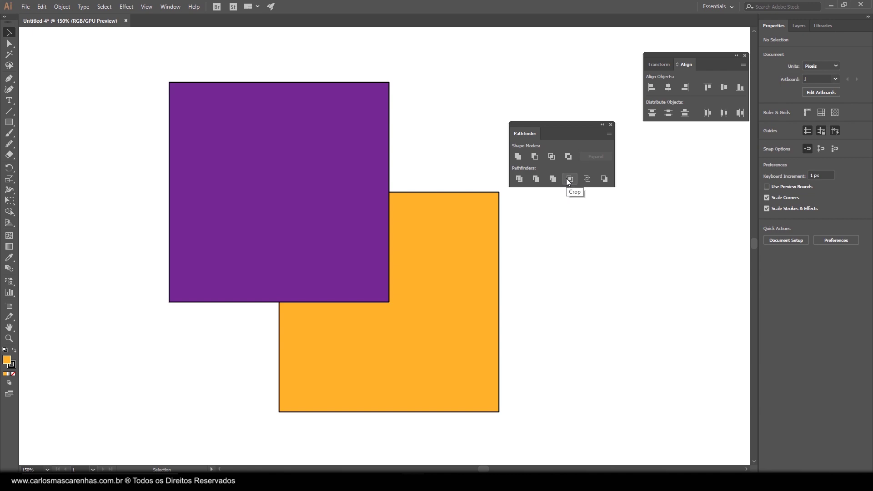
# Step: Apply the Crop pathfinder to both squares, select the cropped group to check its extent, and undo the Crop
pyautogui.moveTo(101, 116); pyautogui.dragTo(409, 320)
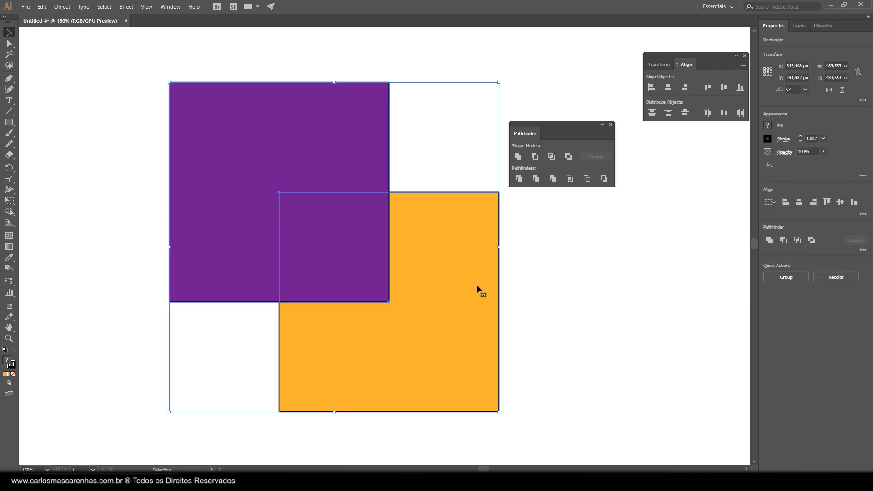
pyautogui.click(571, 182)
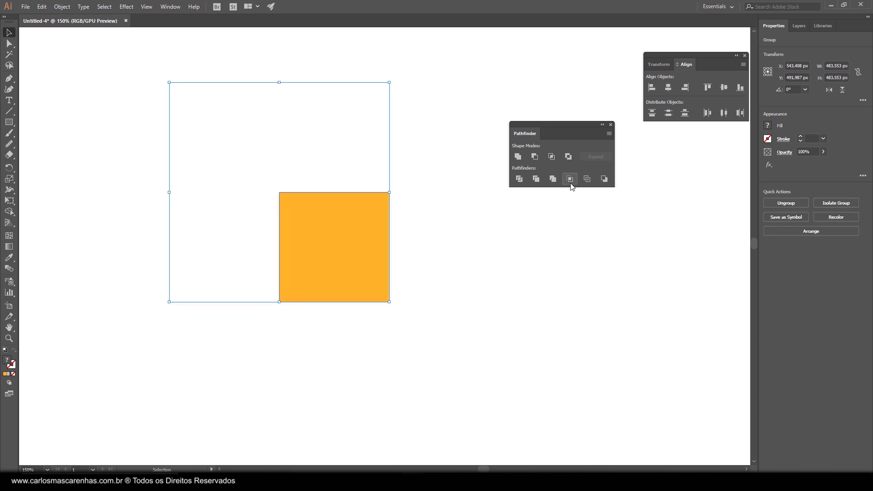
pyautogui.click(410, 117)
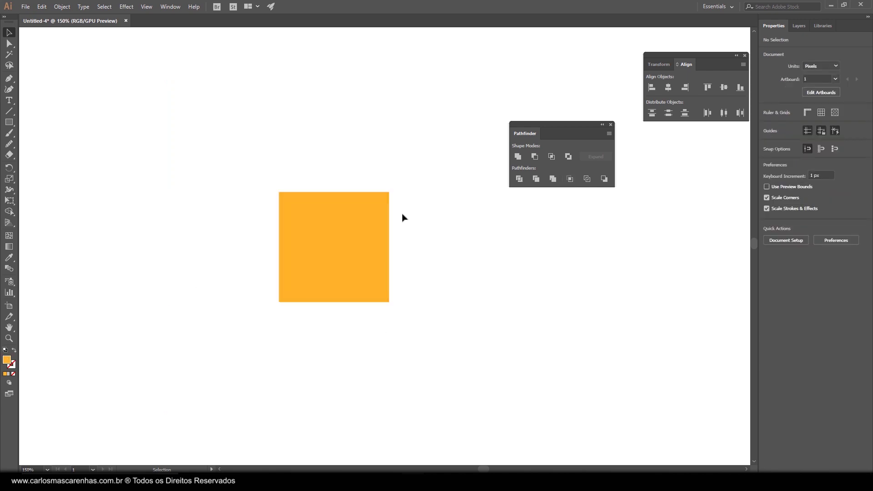
pyautogui.click(337, 250)
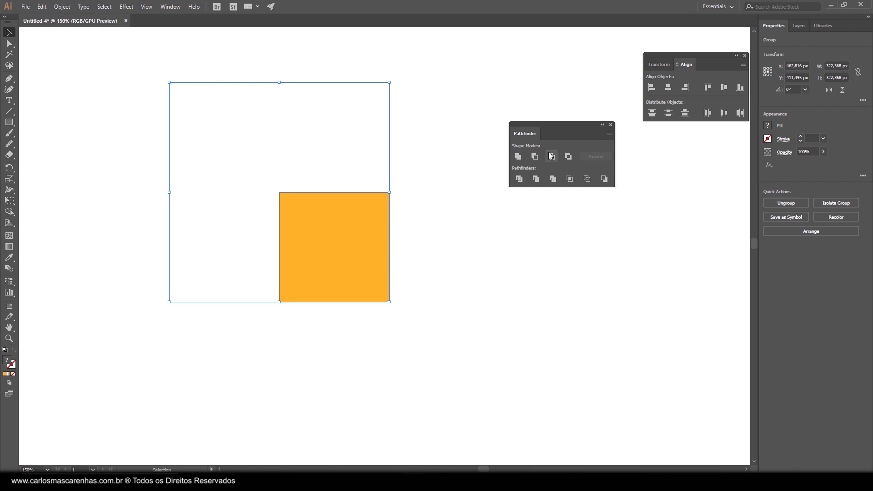
pyautogui.click(440, 272)
pyautogui.hotkey('ctrl', 'z')
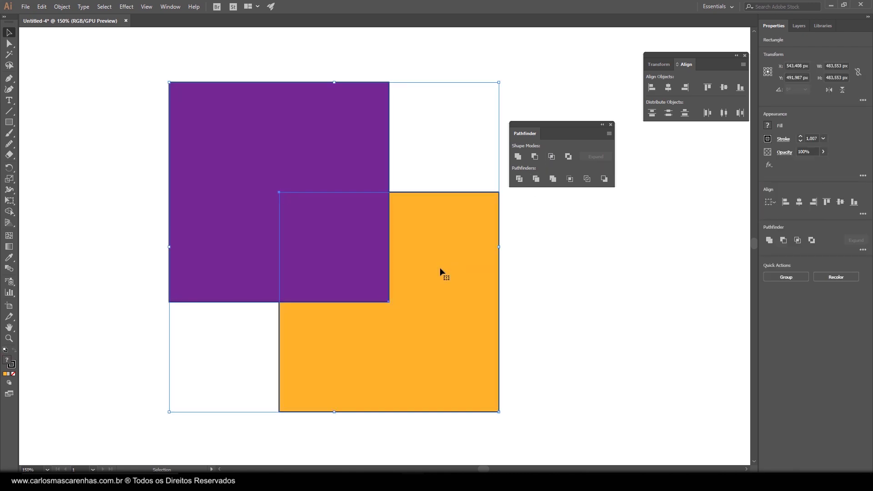
# Step: Draw a circle about 284 px in diameter over the overlap of the two squares and fill it red
pyautogui.click(614, 281)
pyautogui.moveTo(11, 125); pyautogui.dragTo(64, 145)
pyautogui.moveTo(252, 154); pyautogui.dragTo(407, 348)
pyautogui.click(10, 30)
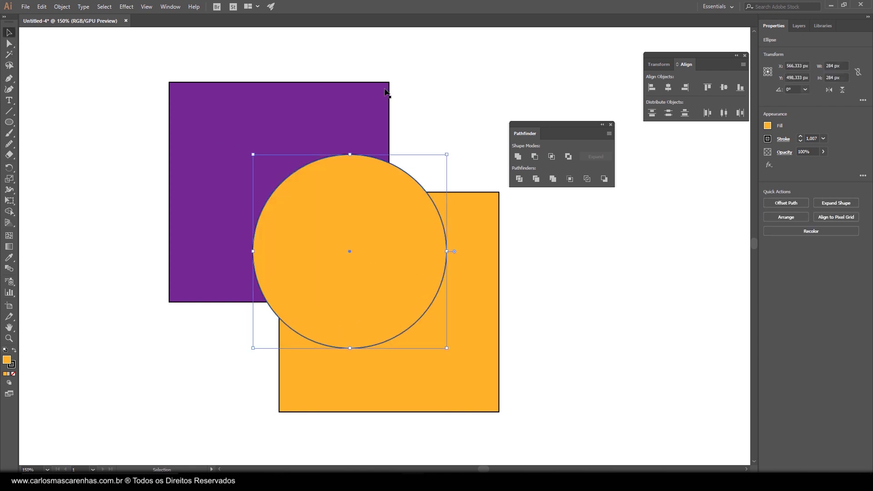
pyautogui.click(768, 125)
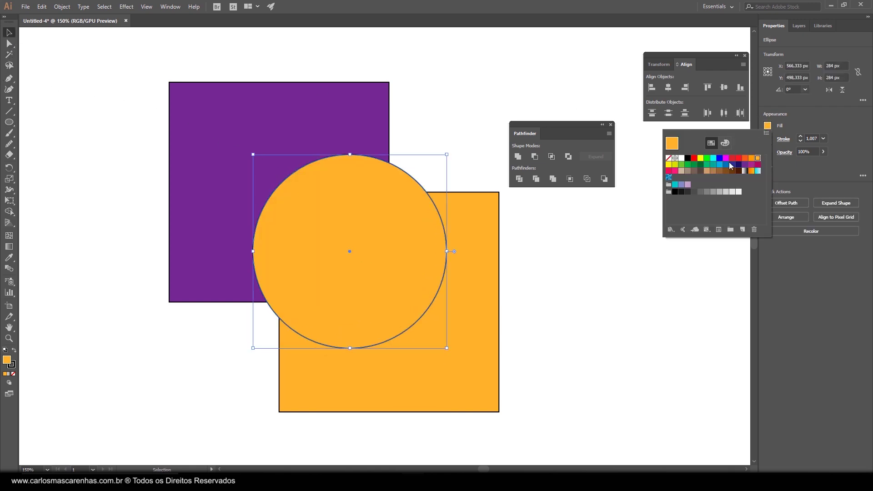
pyautogui.click(695, 158)
# Step: Apply the Crop pathfinder to the red circle and both squares, and undo it
pyautogui.moveTo(85, 94); pyautogui.dragTo(485, 355)
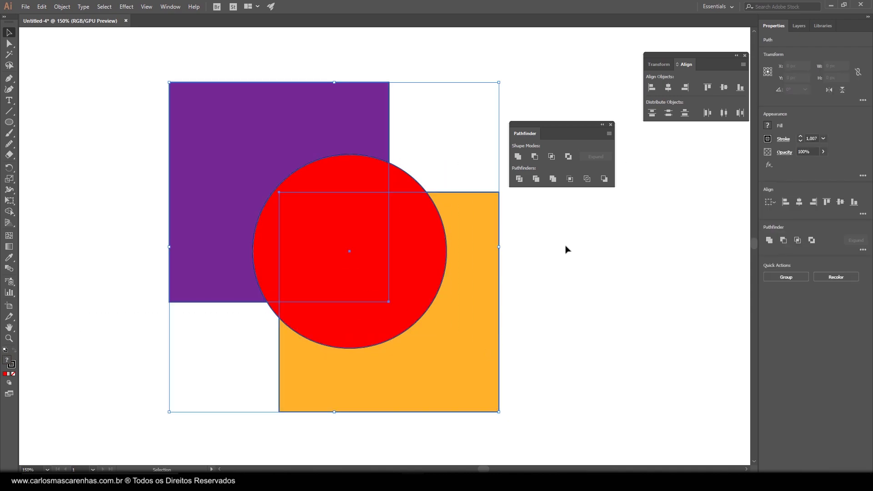
pyautogui.click(570, 179)
pyautogui.click(585, 313)
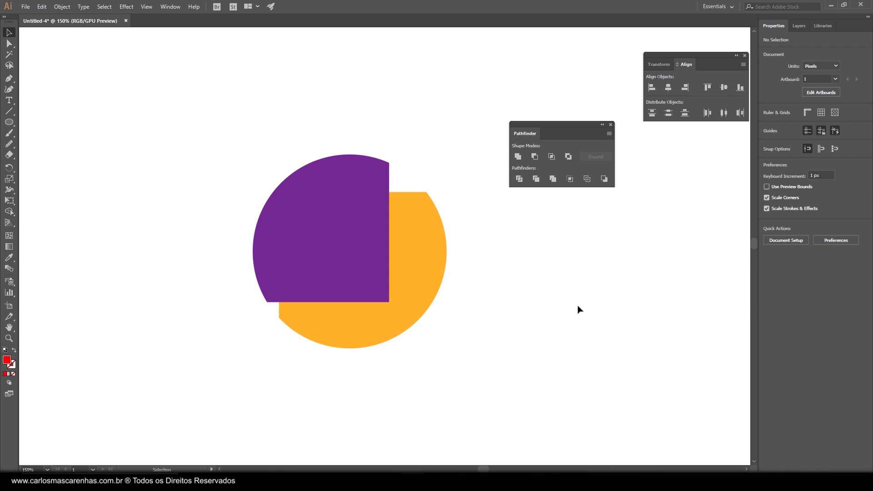
pyautogui.hotkey('ctrl', 'z')
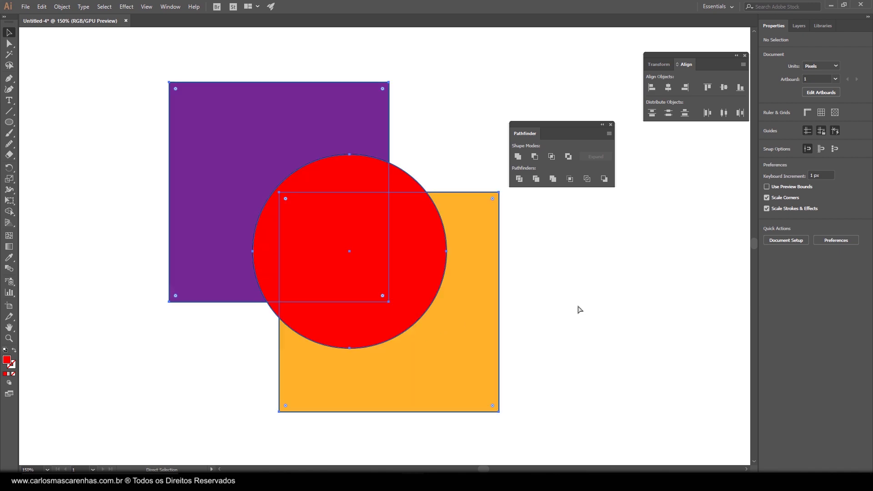
# Step: Delete the red circle lying over the two squares
pyautogui.click(578, 310)
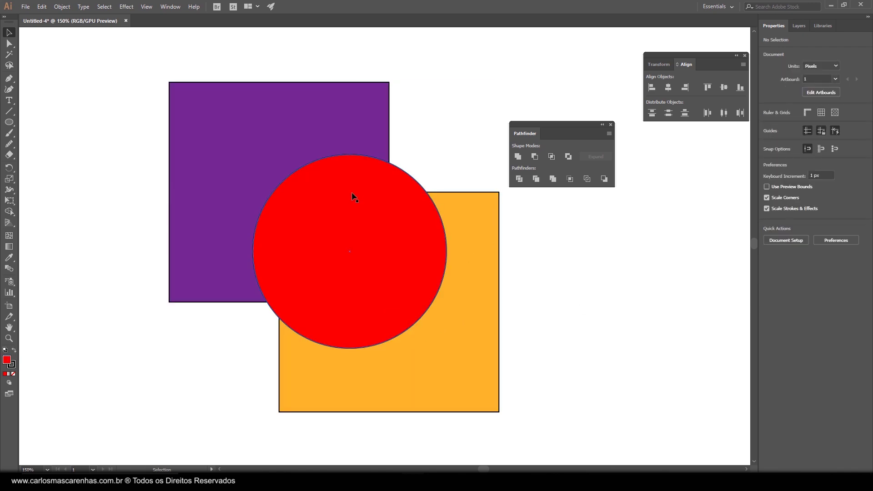
pyautogui.click(373, 203)
pyautogui.press('Delete')
# Step: Apply the Outline pathfinder to both squares and select the outlined group to check its extent
pyautogui.moveTo(105, 103); pyautogui.dragTo(388, 347)
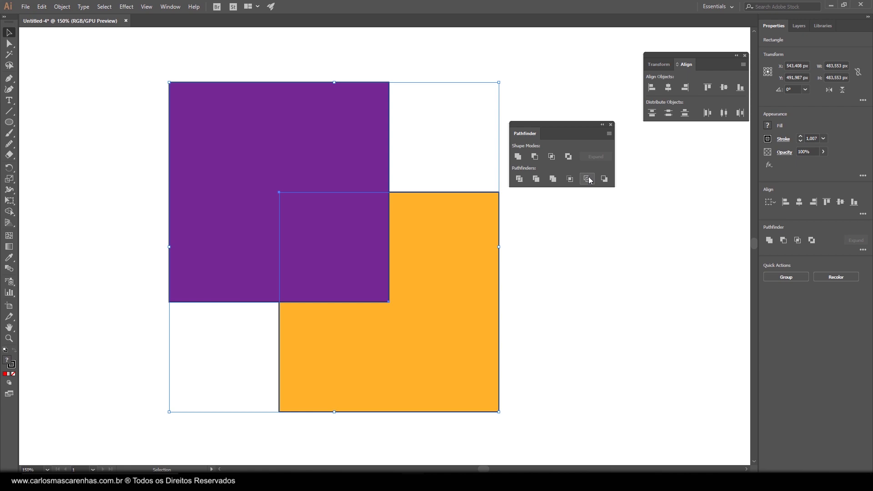
pyautogui.click(587, 178)
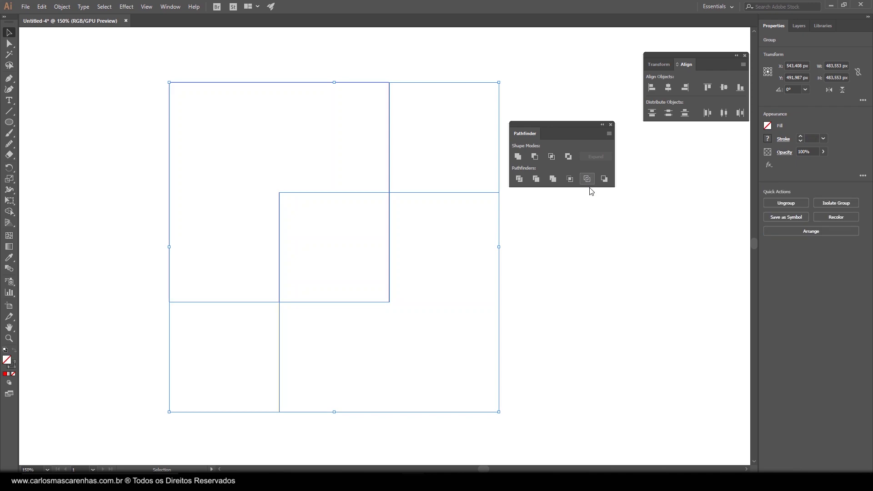
pyautogui.click(602, 261)
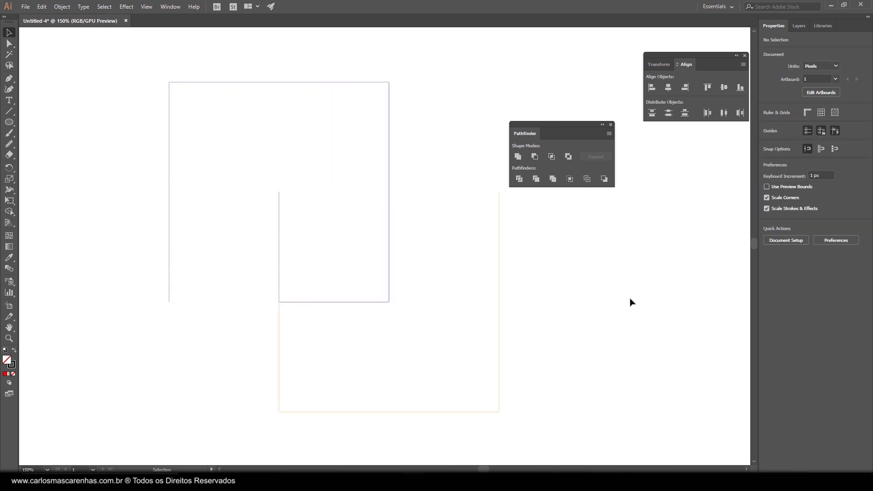
pyautogui.click(389, 139)
pyautogui.moveTo(90, 94); pyautogui.dragTo(427, 355)
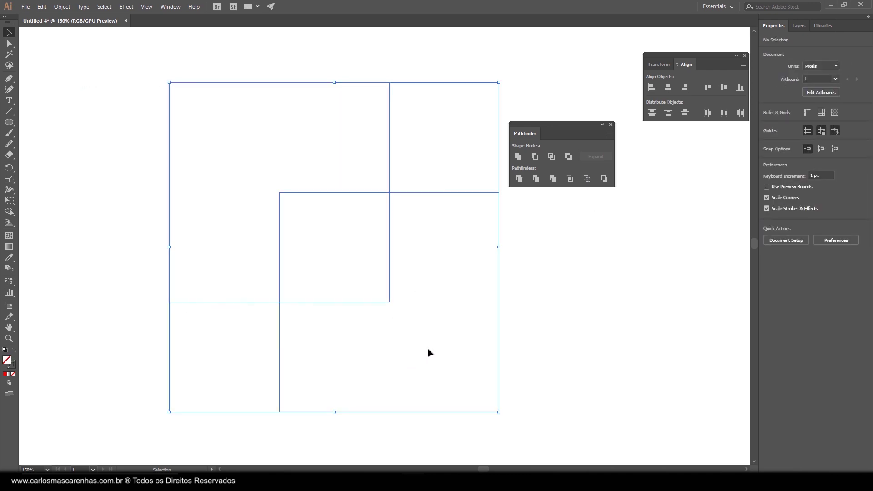
pyautogui.click(109, 84)
pyautogui.moveTo(75, 77); pyautogui.dragTo(309, 257)
# Step: Ungroup the outlined paths and select the purple outer path on its own to check its extent
pyautogui.rightClick(394, 160)
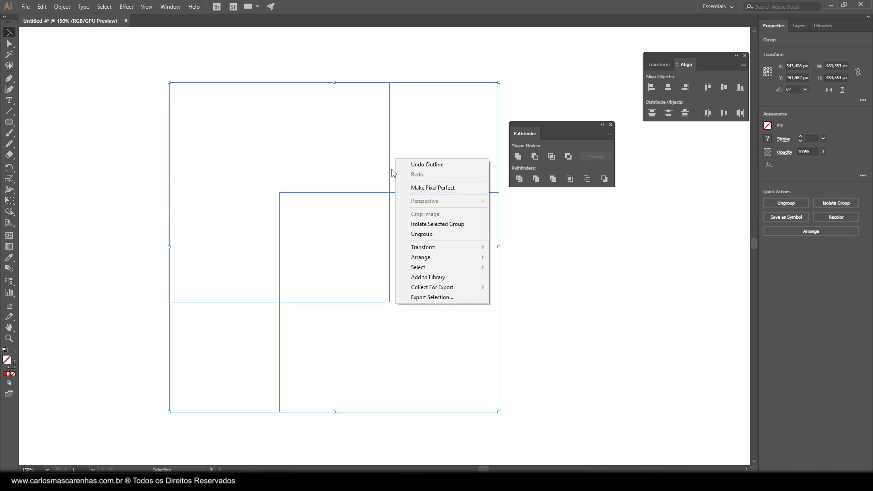
pyautogui.click(429, 234)
pyautogui.click(508, 193)
pyautogui.doubleClick(390, 126)
pyautogui.doubleClick(111, 35)
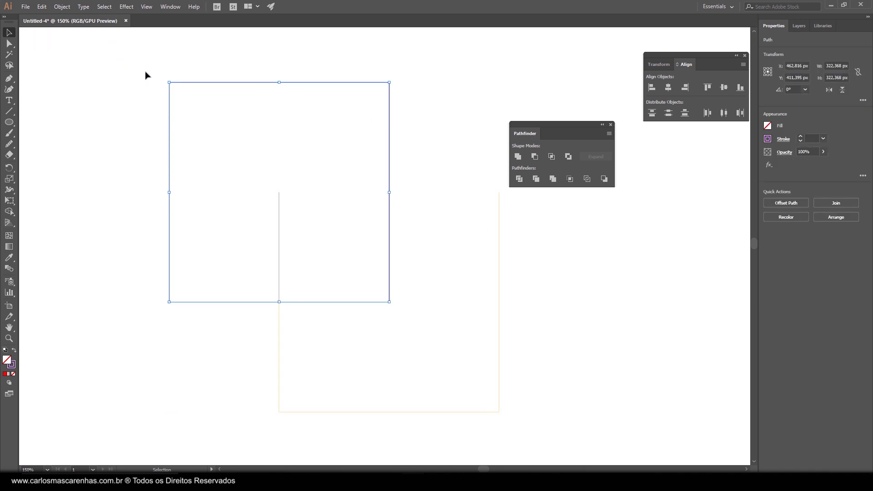
pyautogui.click(146, 74)
# Step: Move the purple outer path up and to the left and the orange path to the right, away from the central overlap lines
pyautogui.moveTo(191, 83); pyautogui.dragTo(101, 73)
pyautogui.click(403, 110)
pyautogui.moveTo(500, 306); pyautogui.dragTo(636, 320)
pyautogui.click(456, 143)
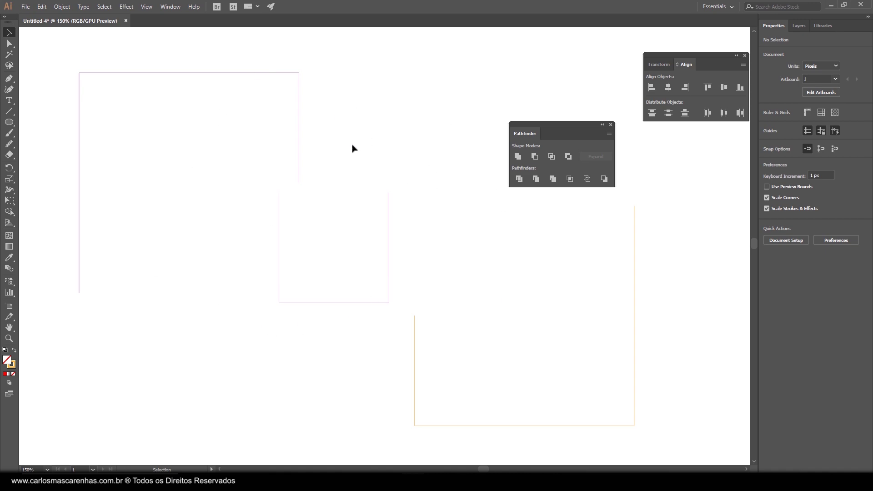
# Step: Undo the path moves, the ungrouping and the Outline pathfinder to restore both filled squares
pyautogui.hotkey('ctrl', 'z')
pyautogui.hotkey('ctrl', 'z')
pyautogui.hotkey('ctrl', 'z')
pyautogui.hotkey('ctrl', 'z')
pyautogui.hotkey('ctrl', 'z')
pyautogui.hotkey('ctrl', 'z')
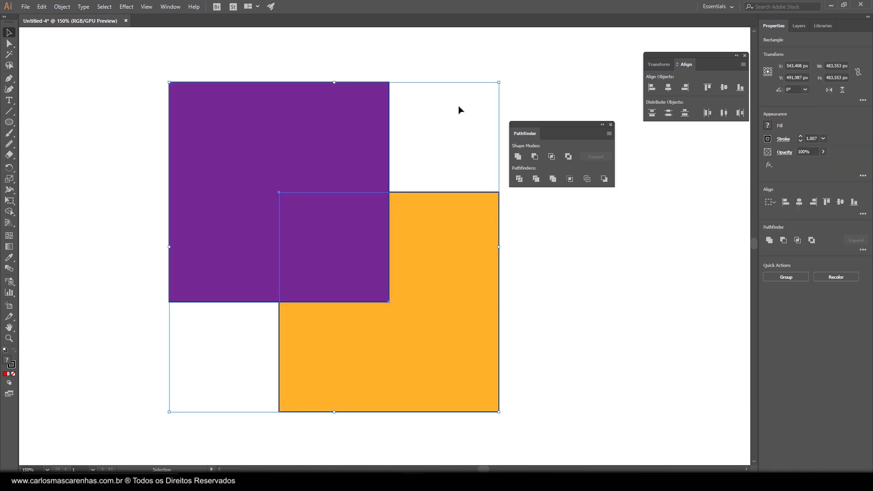
# Step: Apply the Minus Front shape mode to both squares, and undo it
pyautogui.click(387, 127)
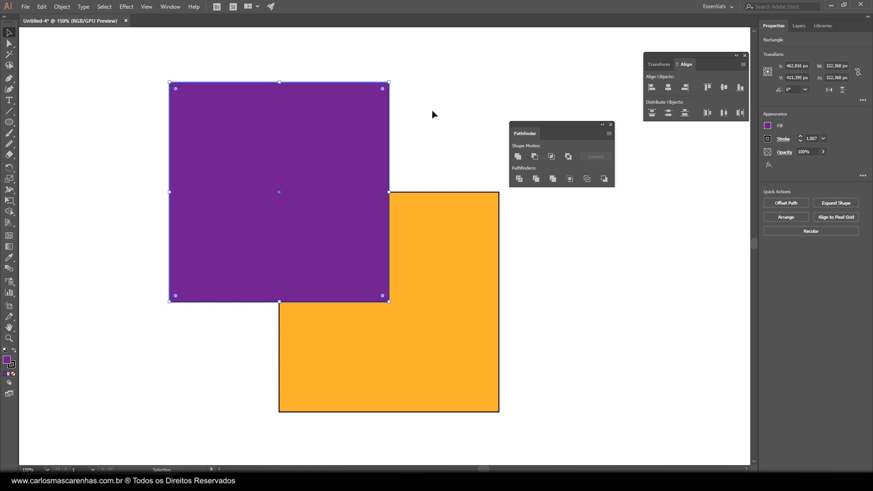
pyautogui.moveTo(91, 98); pyautogui.dragTo(464, 343)
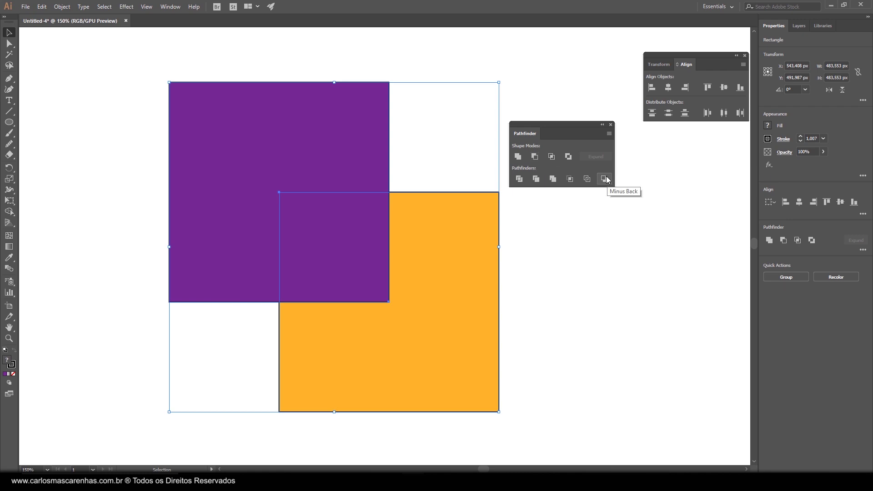
pyautogui.click(534, 157)
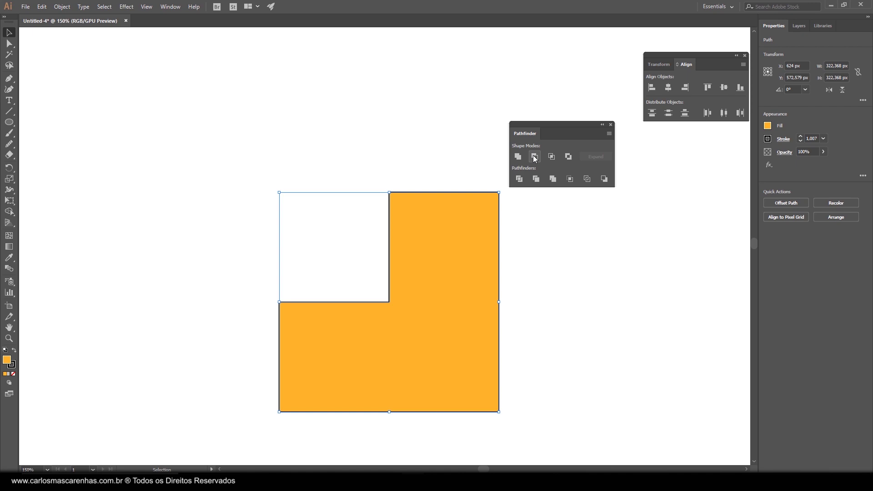
pyautogui.hotkey('ctrl', 'z')
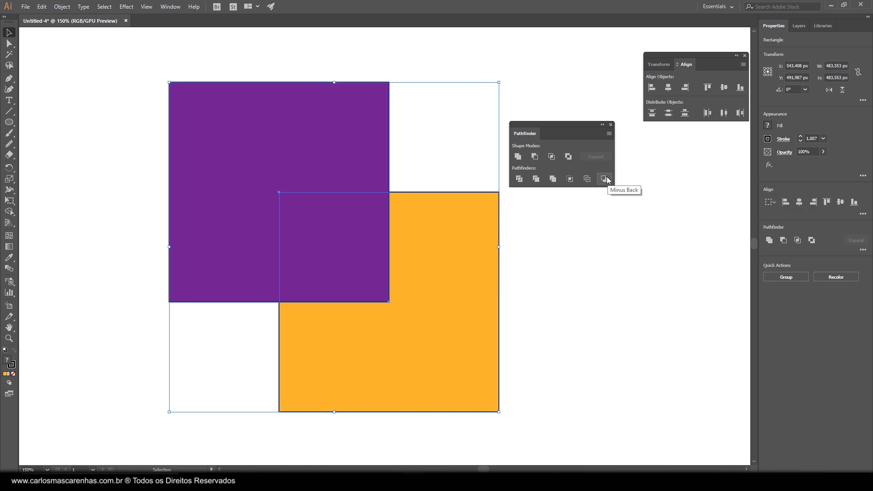
# Step: Apply the Minus Back pathfinder to both squares, undo it and clear the selection
pyautogui.click(605, 179)
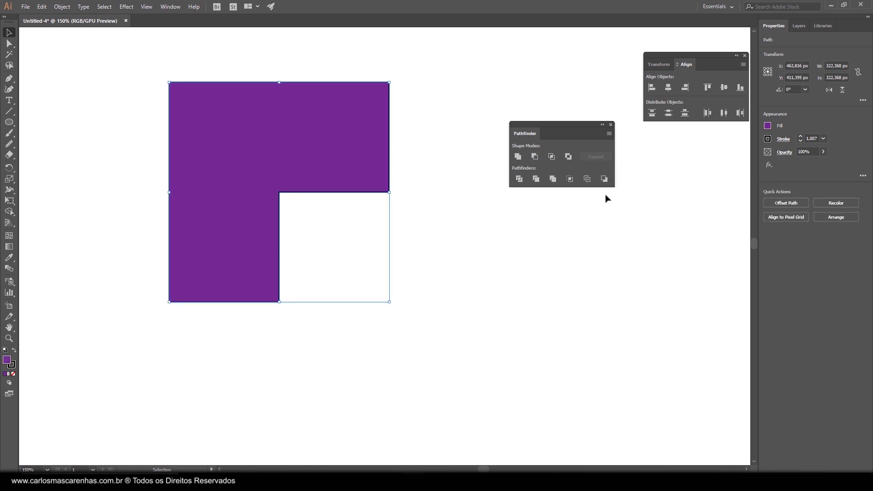
pyautogui.hotkey('ctrl', 'z')
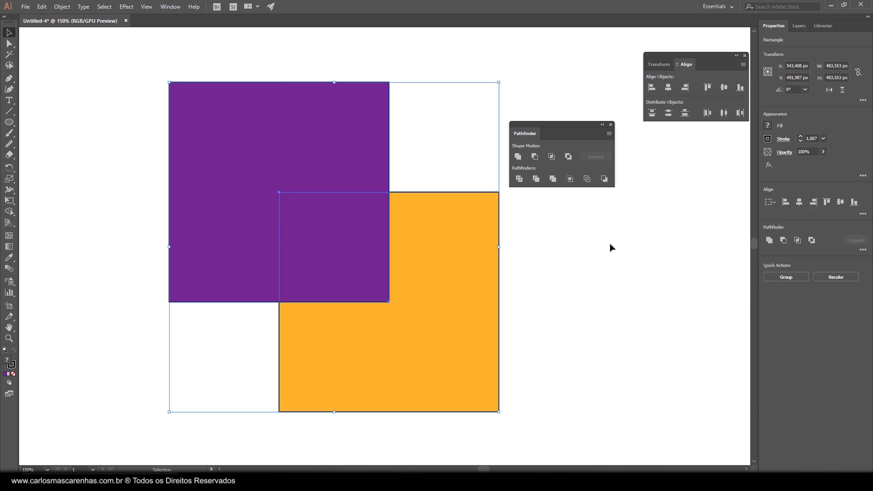
pyautogui.click(609, 244)
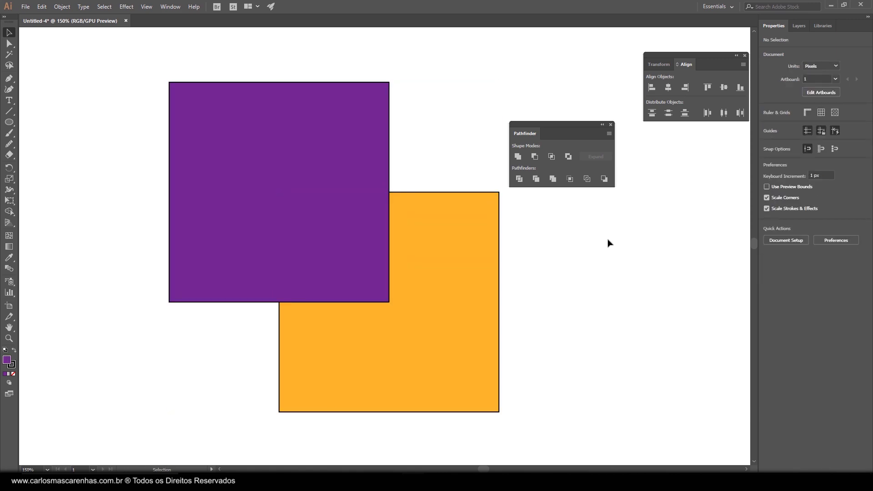